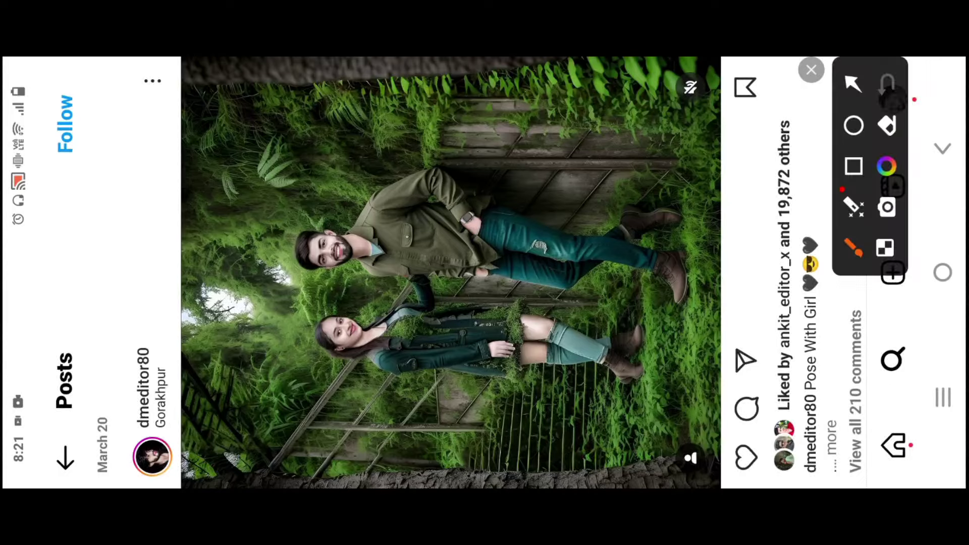
Circle the forest couple in the post and draw arrows pointing at them
left_click_drag(293, 354, 416, 199)
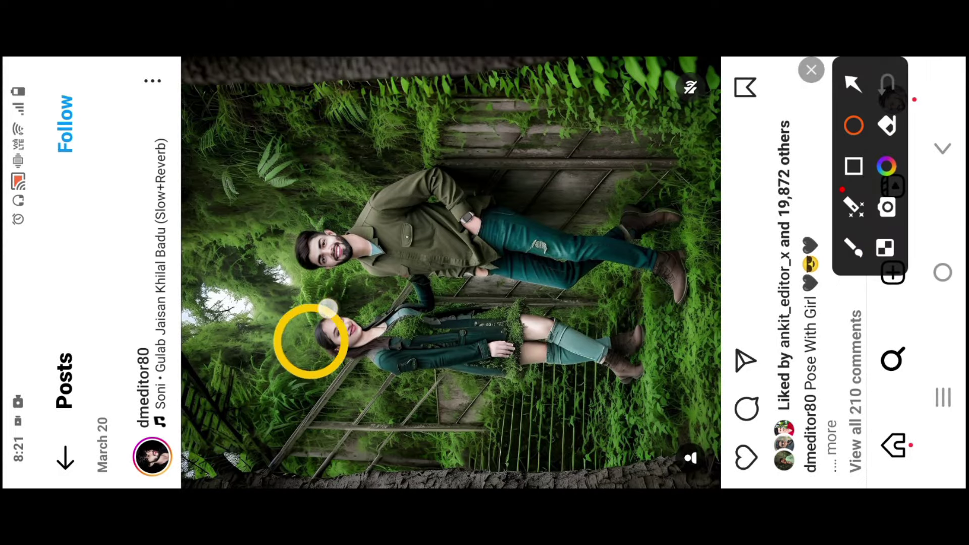
left_click(853, 83)
left_click_drag(234, 174, 344, 248)
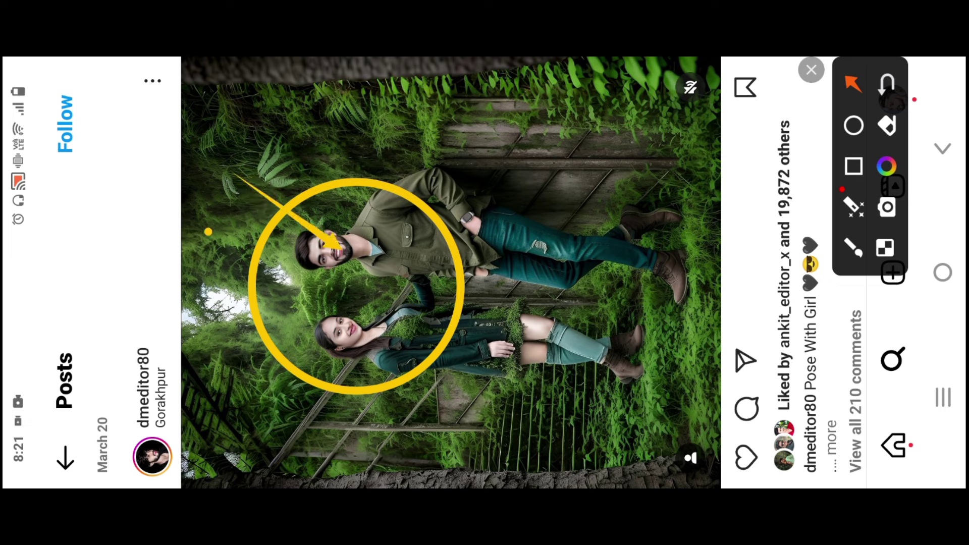
left_click_drag(208, 231, 285, 275)
left_click_drag(233, 379, 273, 328)
left_click_drag(331, 448, 339, 380)
left_click_drag(482, 405, 400, 355)
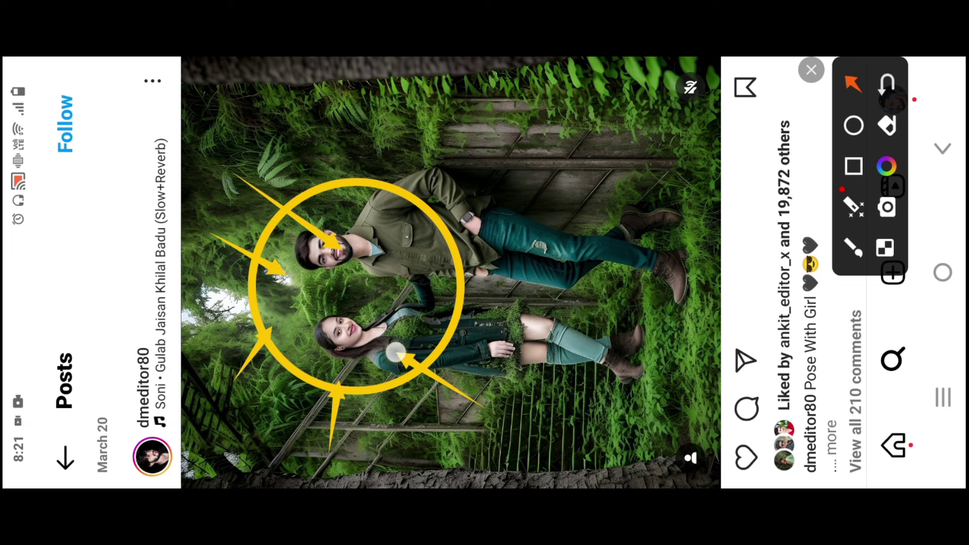
Add more arrows around the circled couple, clear the marks, and move to the Entry post
left_click_drag(554, 303, 464, 287)
left_click_drag(582, 247, 464, 250)
left_click_drag(438, 163, 404, 216)
left_click_drag(284, 125, 351, 197)
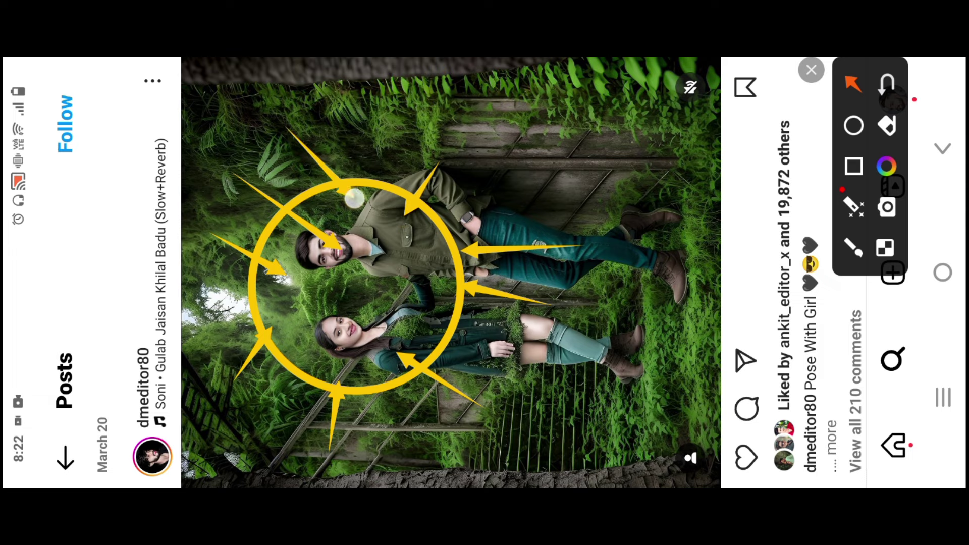
left_click_drag(227, 200, 255, 220)
left_click_drag(232, 295, 248, 298)
left_click_drag(279, 418, 276, 361)
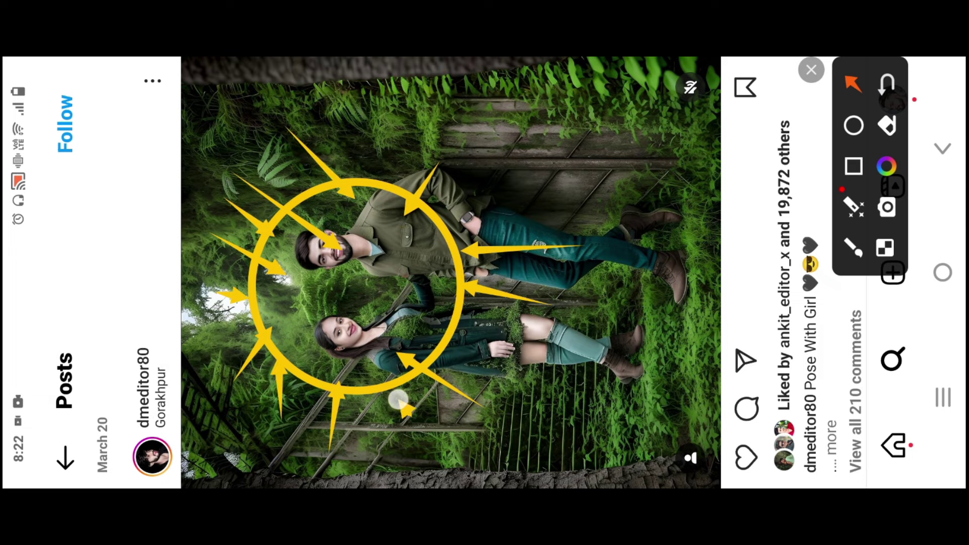
left_click(812, 70)
scroll(455, 272, "down", 10)
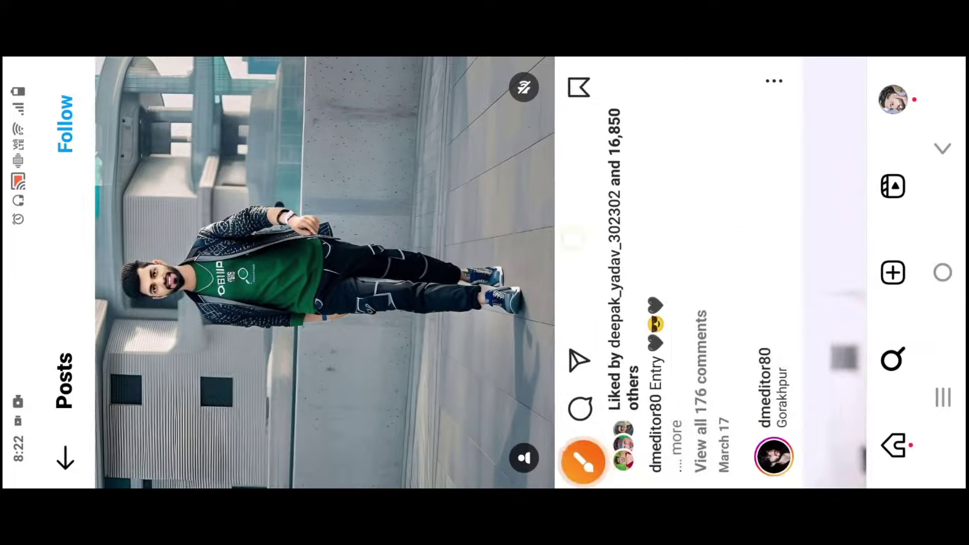
Swipe through the feed and pinch-zoom the Bullet Pose forest couple image
scroll(480, 273, "down", 5)
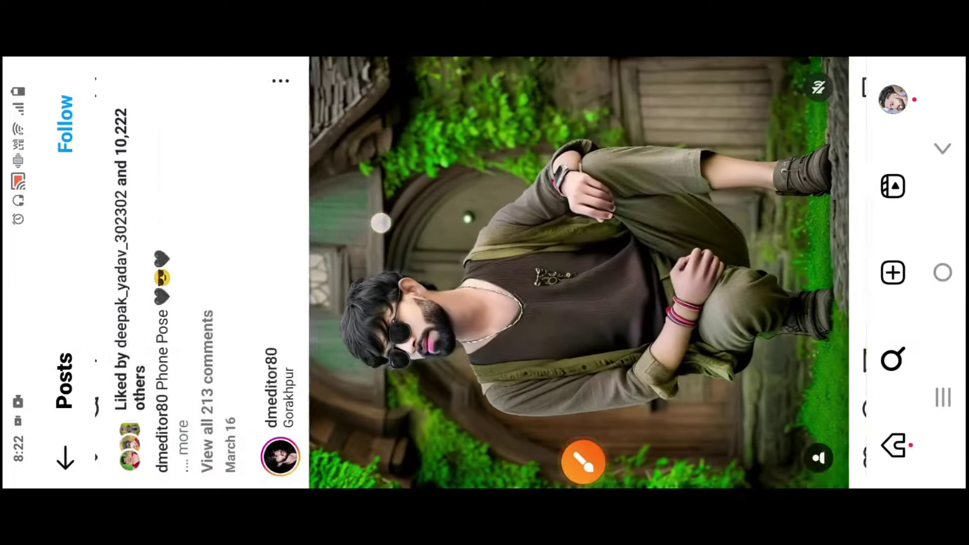
scroll(381, 222, "down", 10)
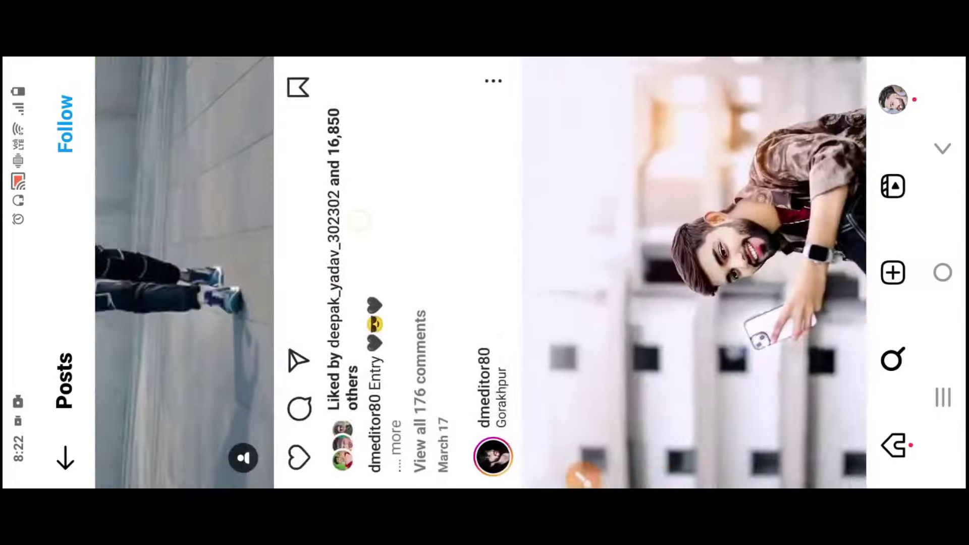
scroll(360, 221, "up", 5)
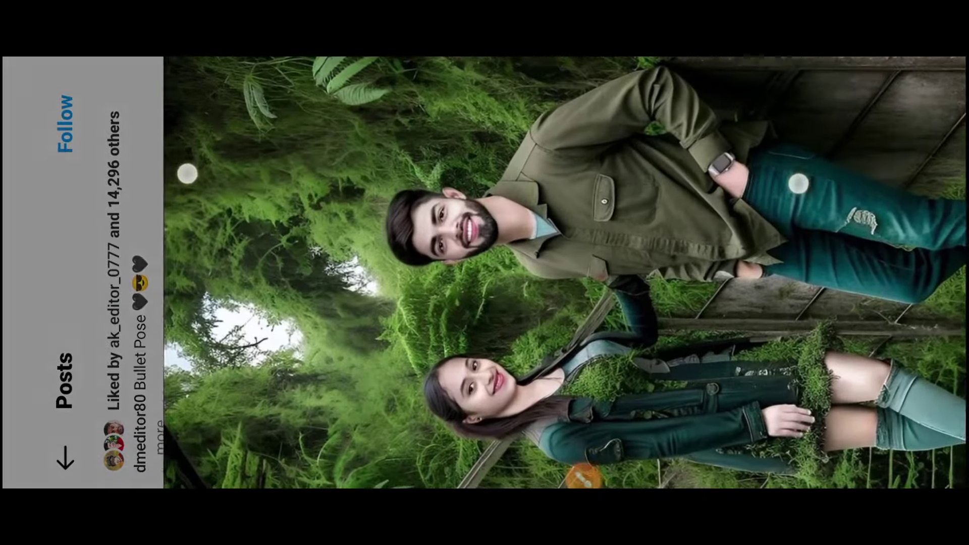
left_click_drag(187, 174, 116, 160)
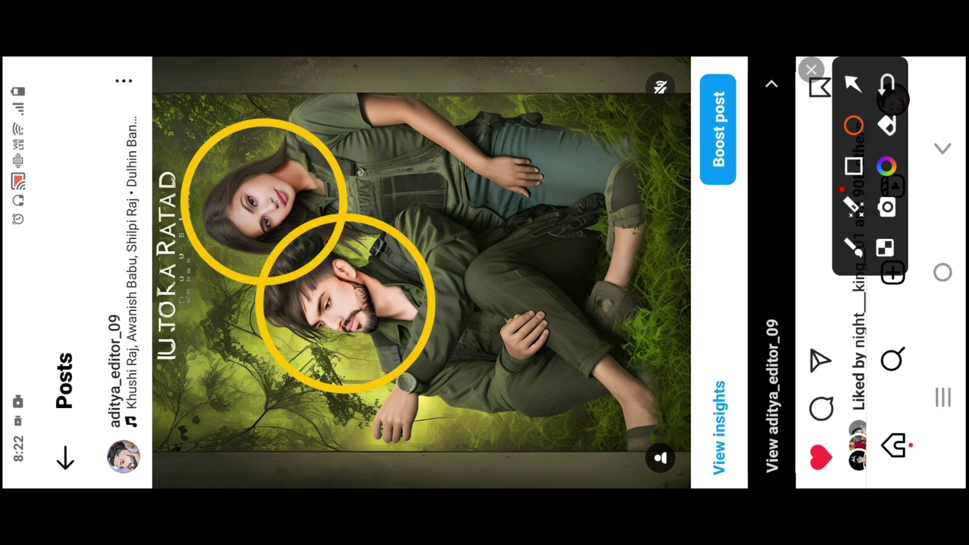
Clear the drawn circles and scroll down through the profile's posts
left_click(811, 69)
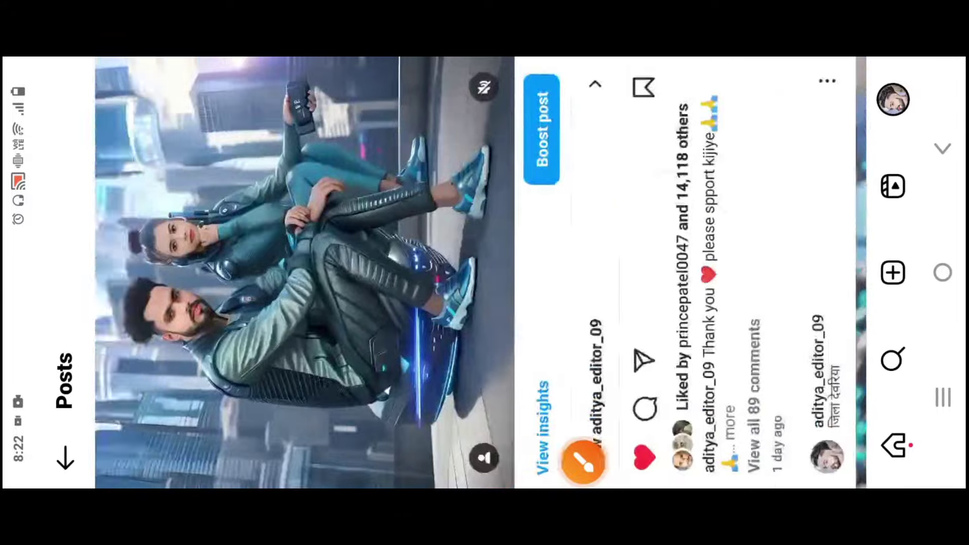
scroll(529, 205, "down", 10)
scroll(529, 205, "down", 5)
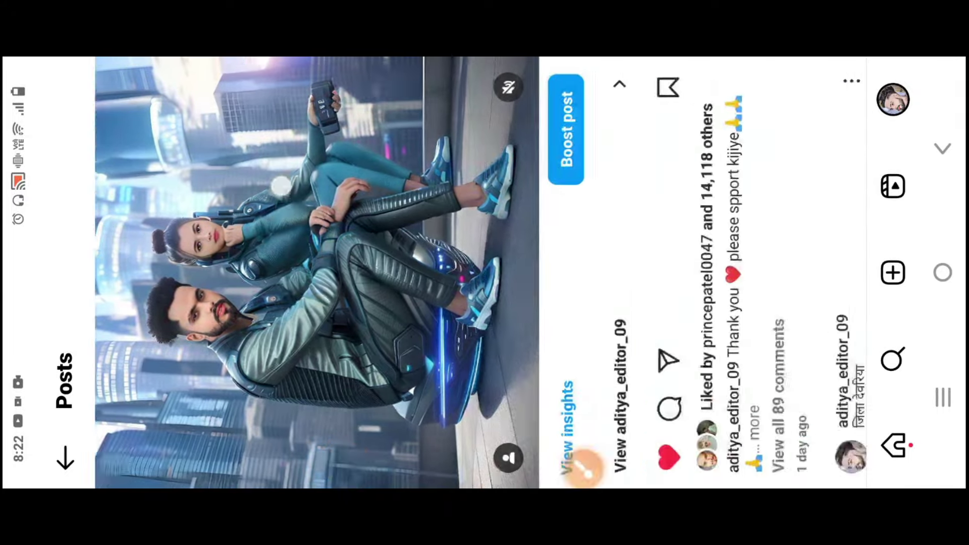
scroll(296, 187, "down", 5)
scroll(296, 187, "down", 5)
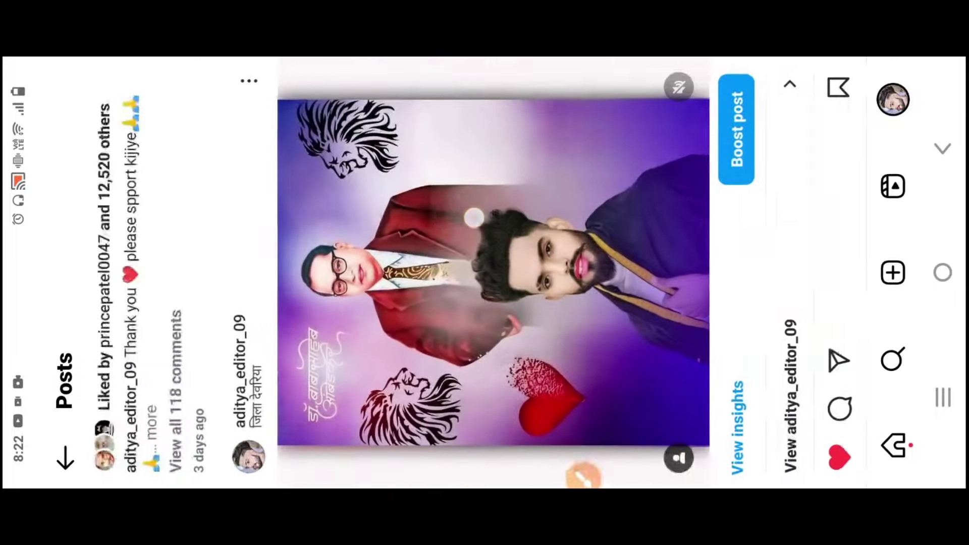
scroll(306, 196, "down", 5)
scroll(305, 197, "down", 5)
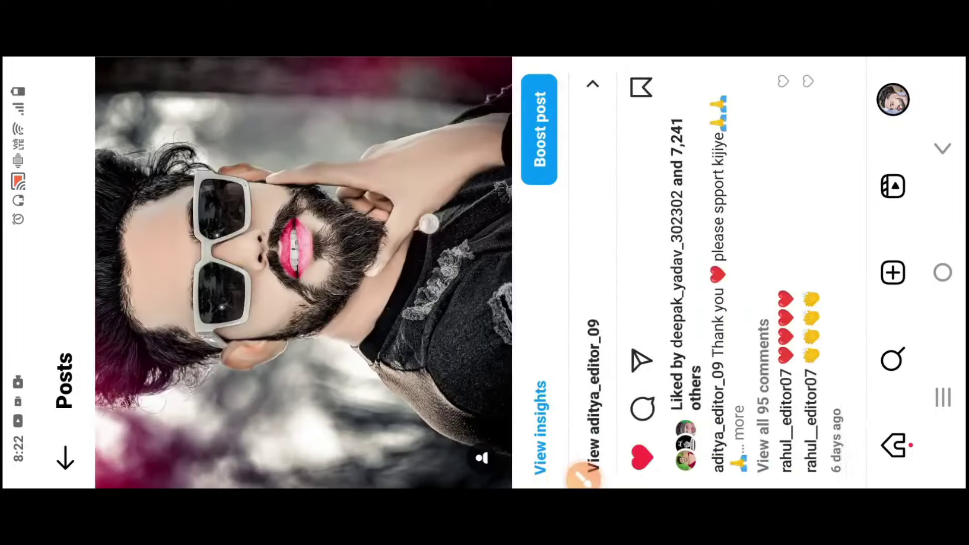
scroll(450, 223, "down", 5)
scroll(495, 227, "down", 5)
Scroll back to the IU TOKA RATAD forest couple poster dated March 23
scroll(505, 273, "up", 2)
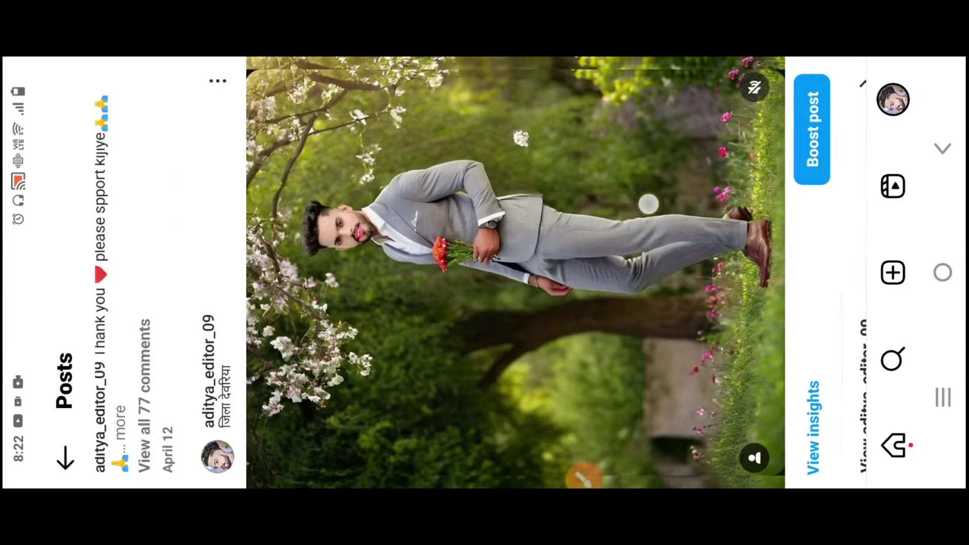
scroll(505, 272, "down", 2)
scroll(505, 272, "up", 1)
scroll(505, 273, "up", 3)
scroll(583, 478, "up", 5)
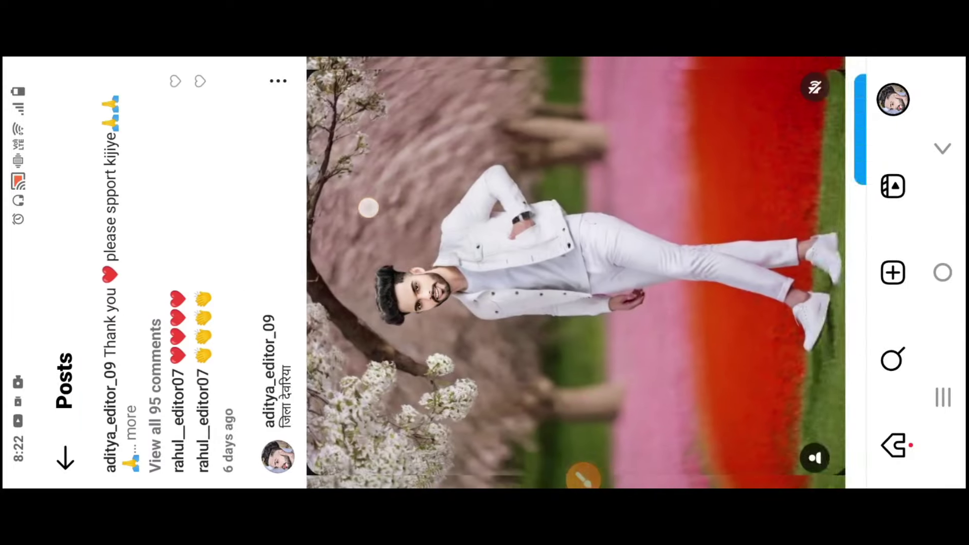
scroll(581, 474, "up", 5)
scroll(580, 474, "up", 5)
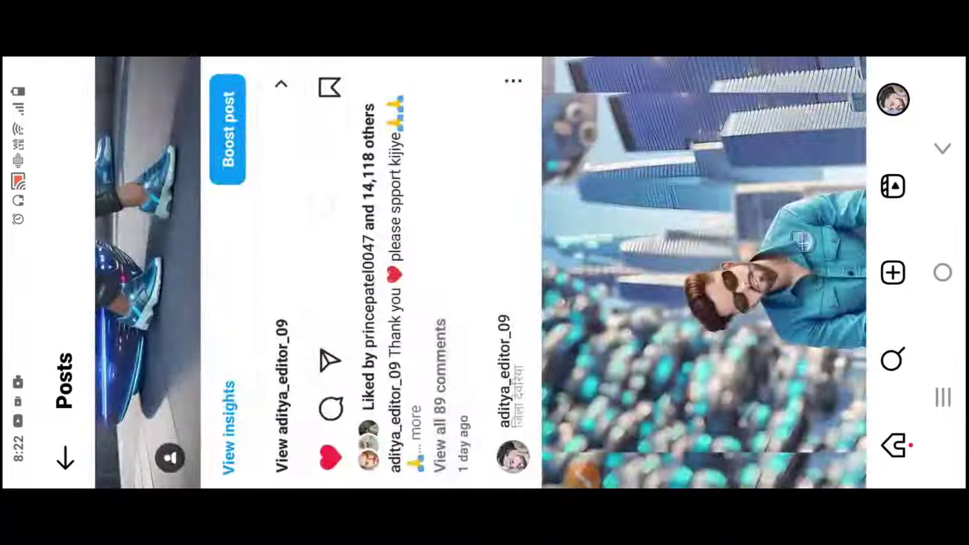
scroll(581, 475, "up", 5)
scroll(581, 475, "up", 5)
scroll(583, 475, "up", 3)
scroll(583, 475, "up", 3)
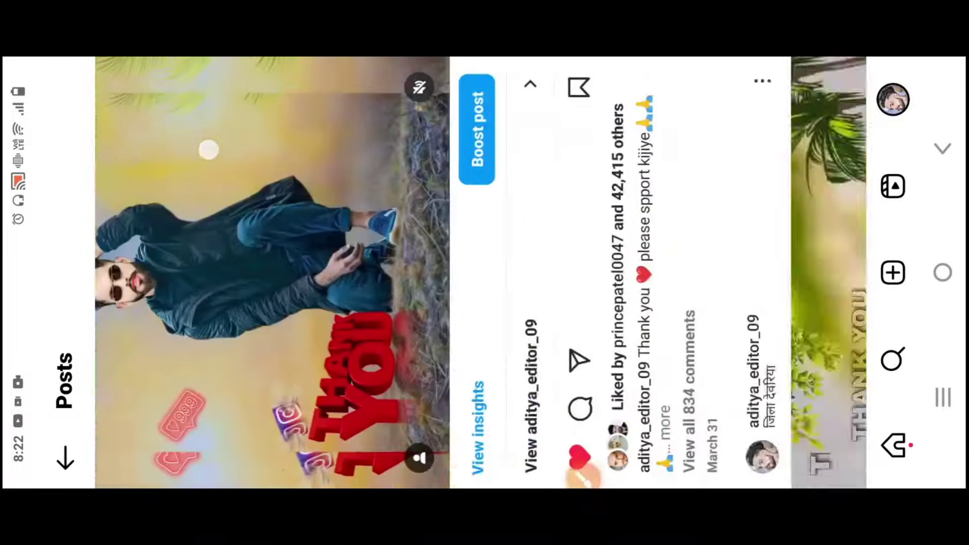
scroll(583, 475, "down", 5)
scroll(583, 475, "down", 5)
scroll(583, 478, "down", 3)
scroll(583, 273, "down", 3)
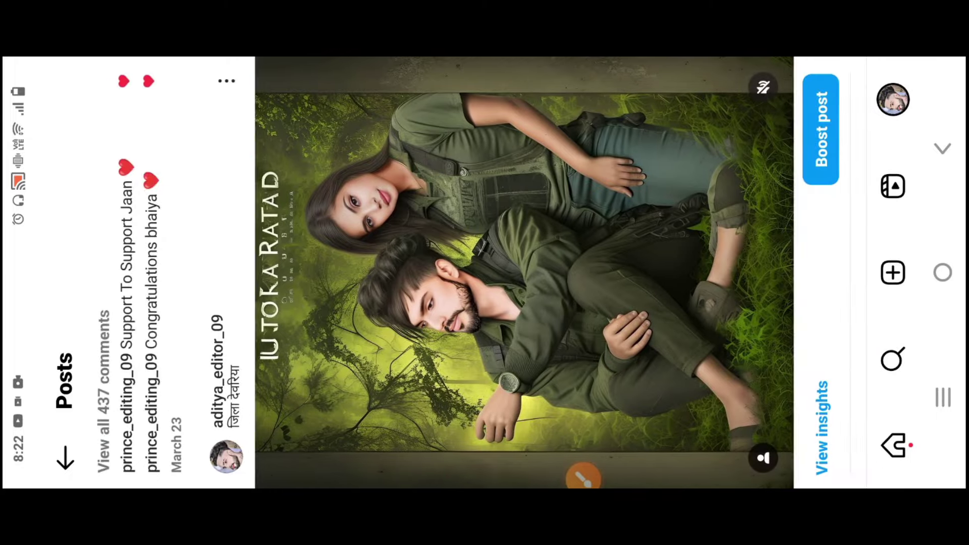
scroll(583, 272, "down", 2)
scroll(465, 157, "up", 3)
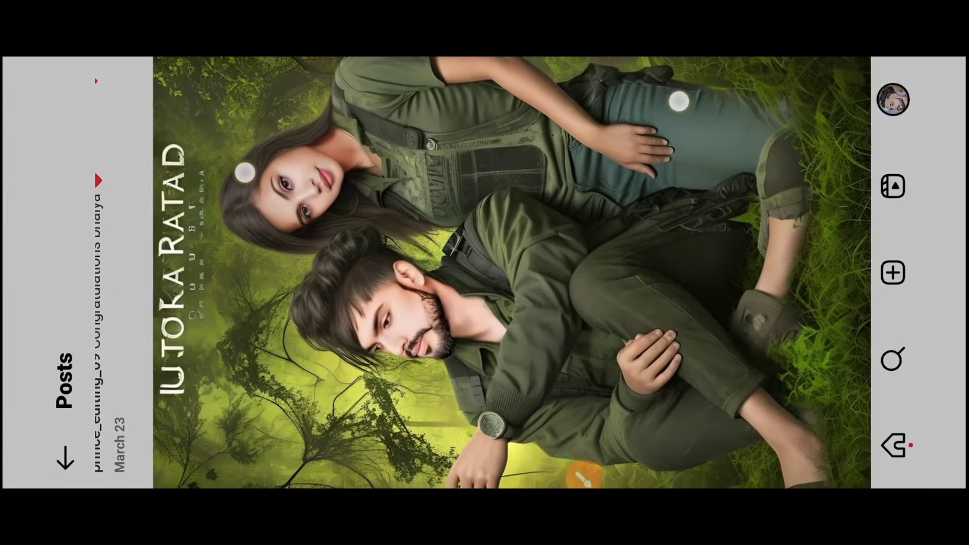
scroll(485, 191, "up", 3)
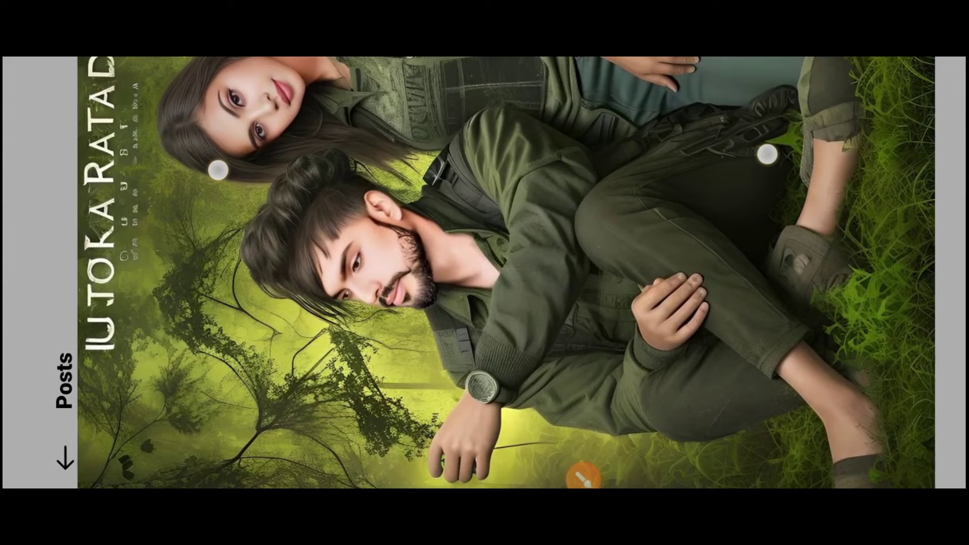
scroll(492, 157, "down", 3)
scroll(555, 212, "up", 3)
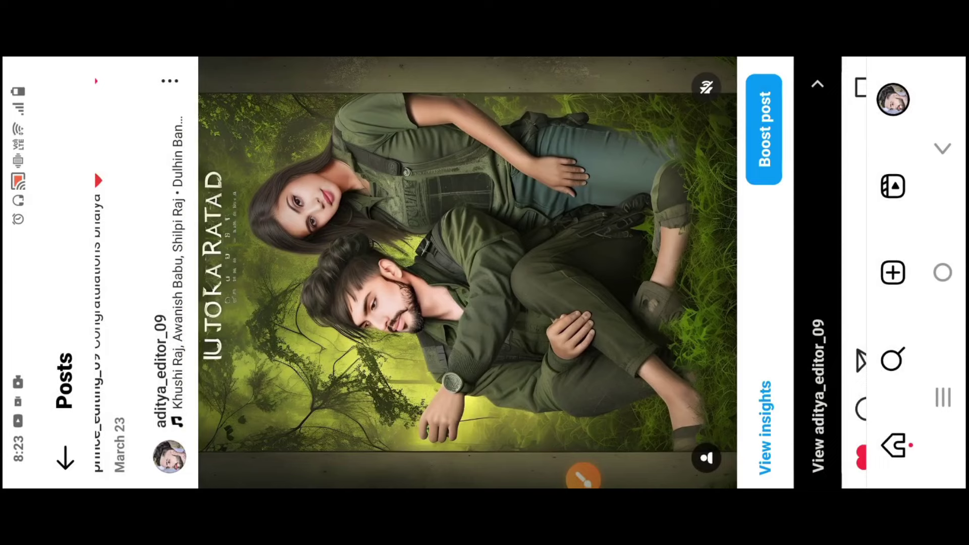
Go to the Android home screen and circle the Photoleap app icon
left_click(943, 273)
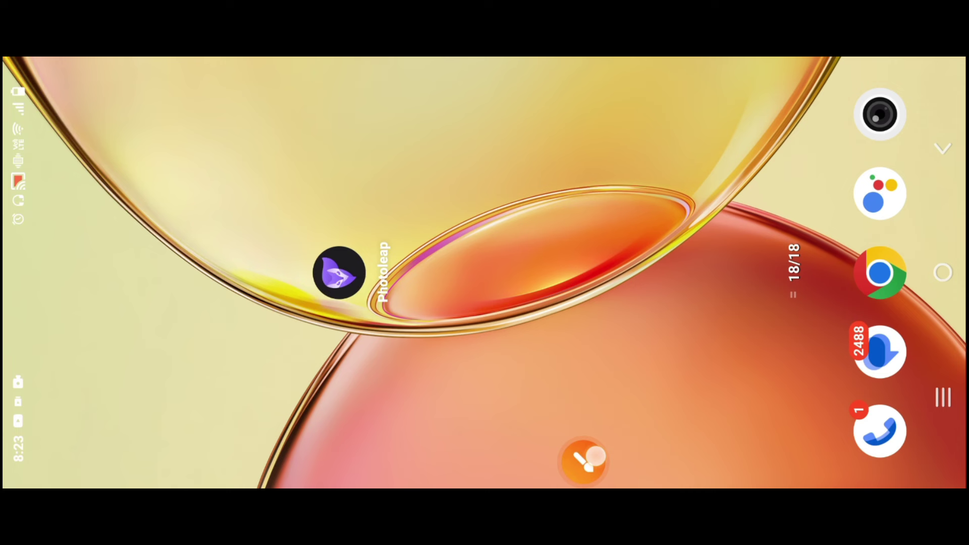
left_click_drag(296, 302, 430, 193)
left_click(854, 125)
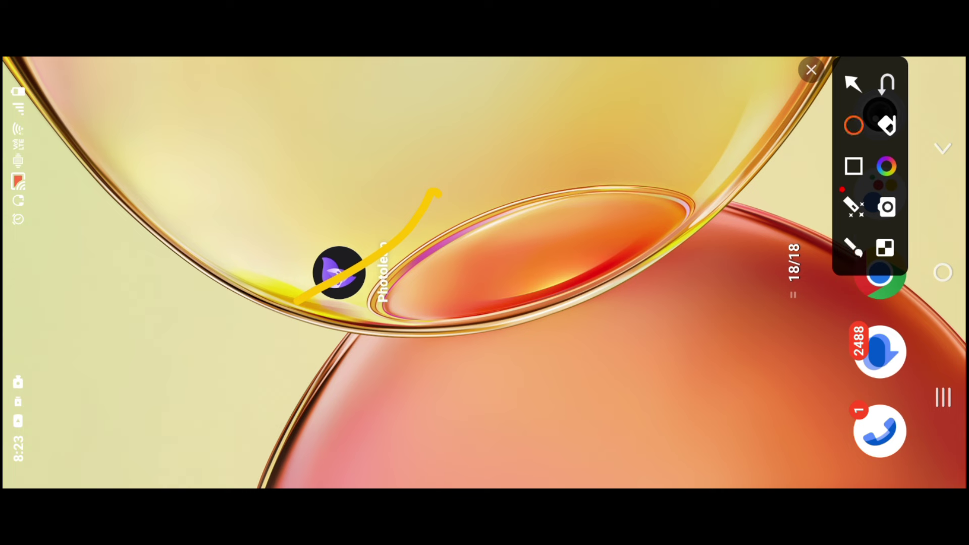
left_click(812, 69)
left_click(584, 463)
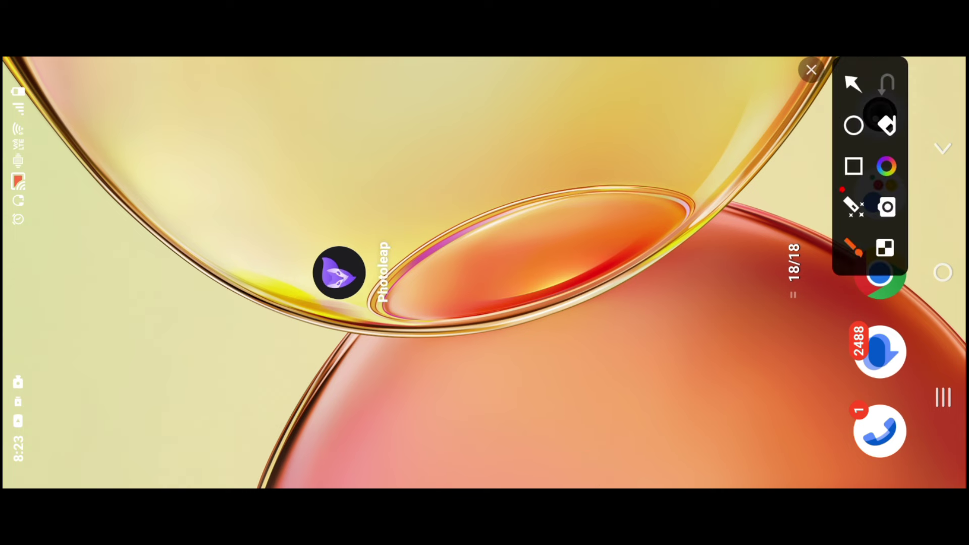
left_click_drag(298, 263, 444, 353)
Point several arrows at Photoleap, clear the annotations, and launch the app
left_click(854, 82)
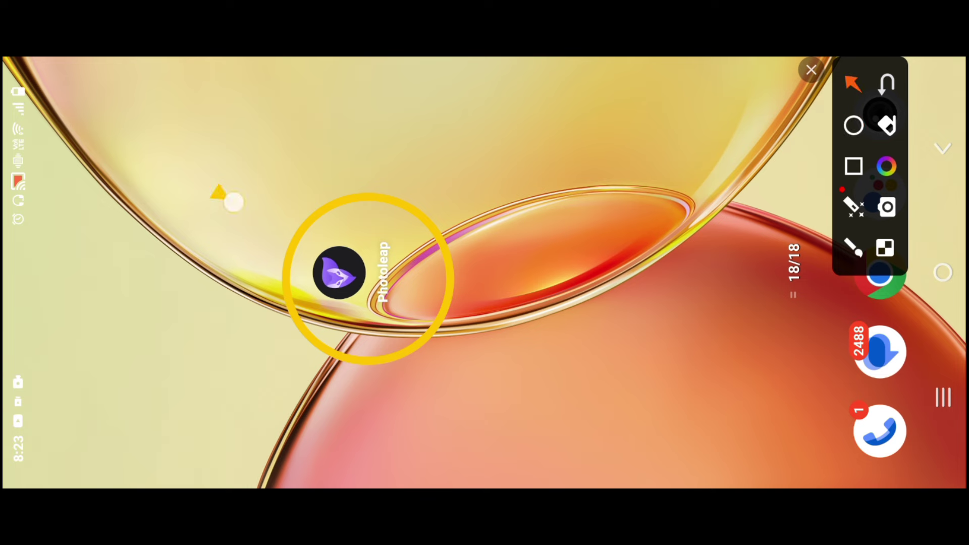
left_click_drag(222, 194, 313, 238)
left_click_drag(212, 298, 277, 302)
left_click_drag(215, 224, 255, 247)
left_click_drag(490, 346, 404, 311)
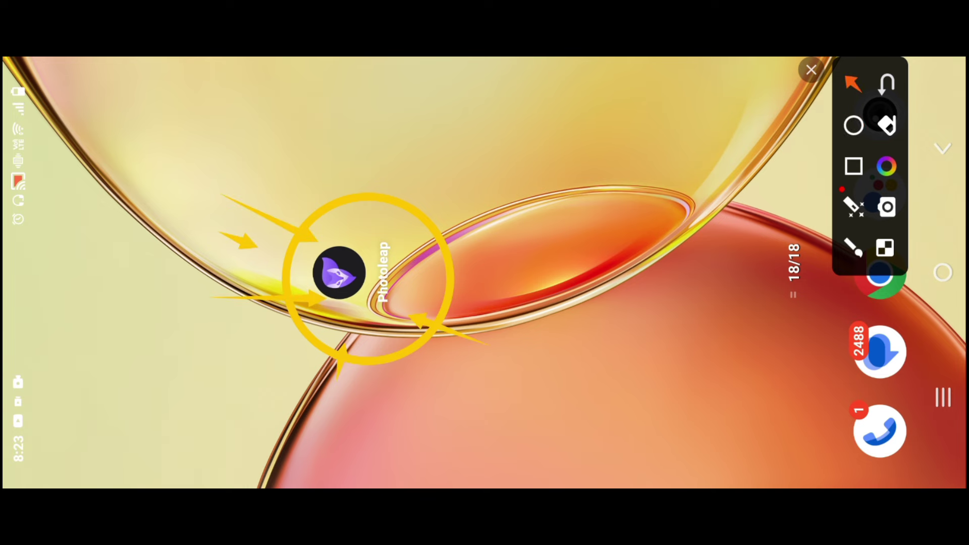
left_click(811, 70)
left_click(338, 273)
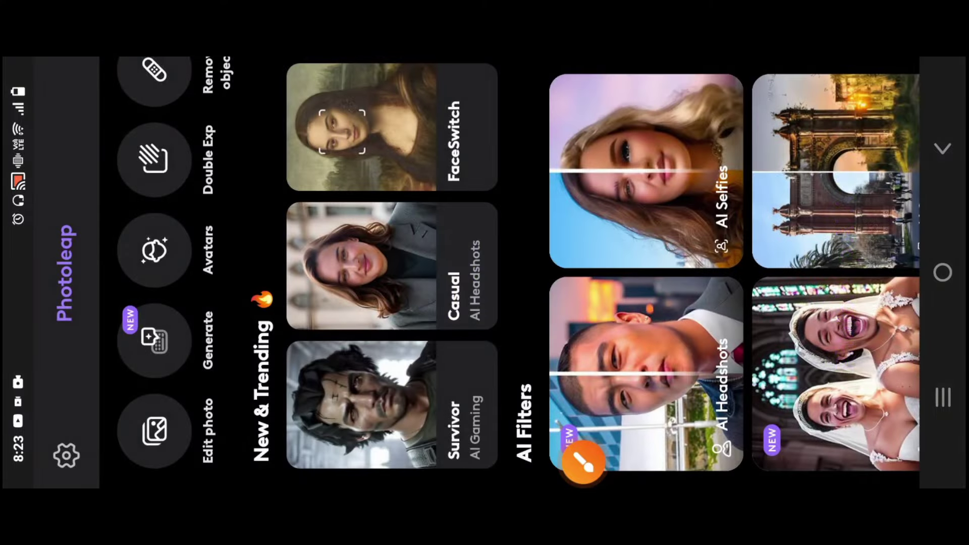
Start a photo edit and load the ISHQ KA RAJA couple poster from the gallery
scroll(505, 273, "down", 5)
scroll(505, 273, "up", 5)
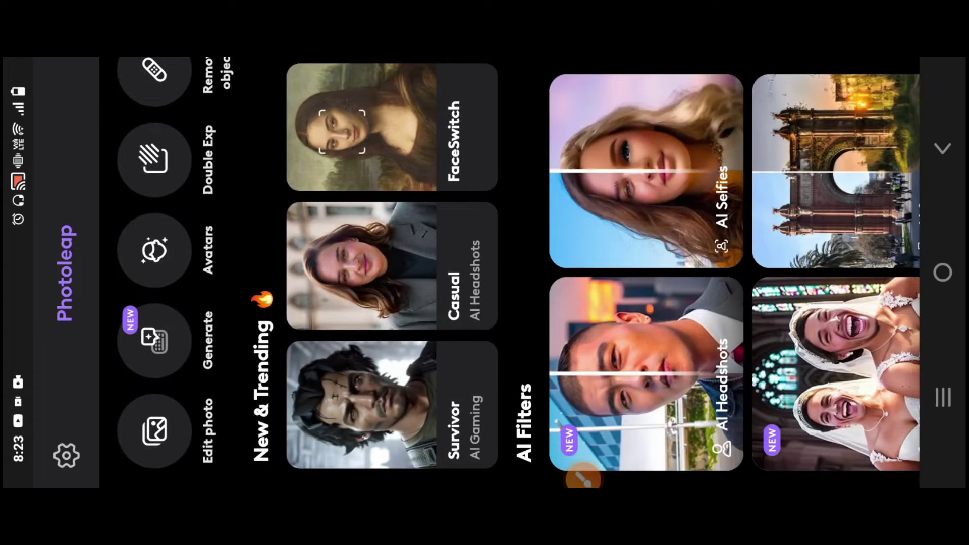
left_click(154, 432)
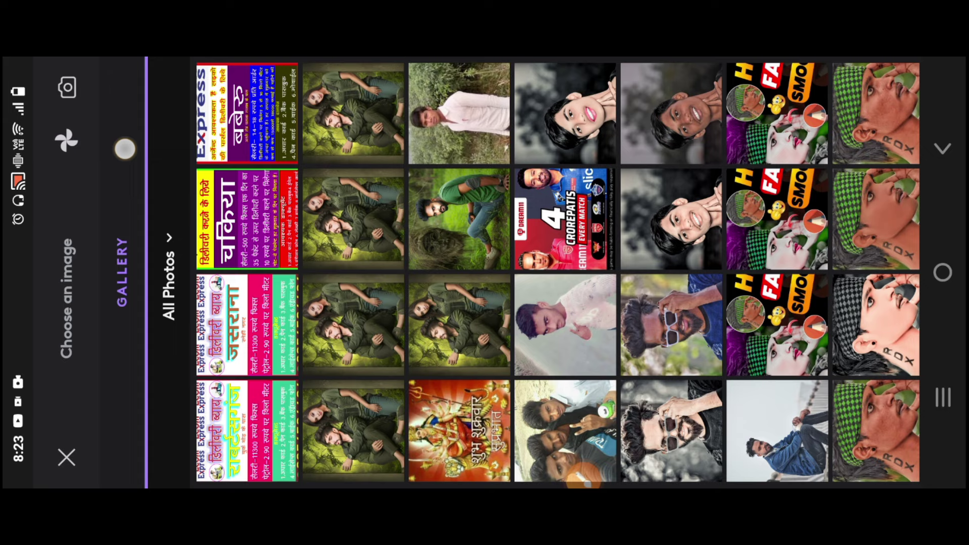
left_click(353, 114)
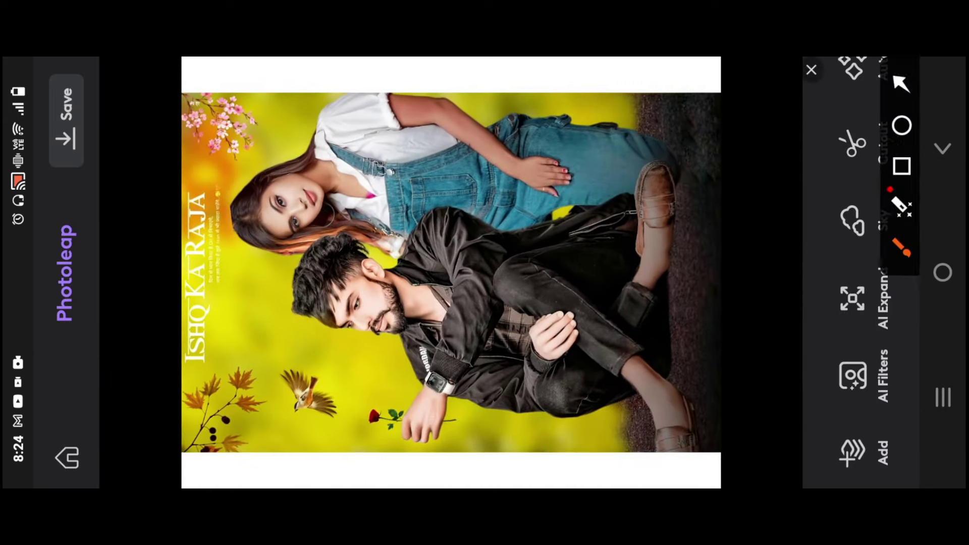
Draw annotation strokes on the loaded couple poster, then clear them
left_click_drag(212, 265, 356, 121)
left_click_drag(280, 397, 462, 217)
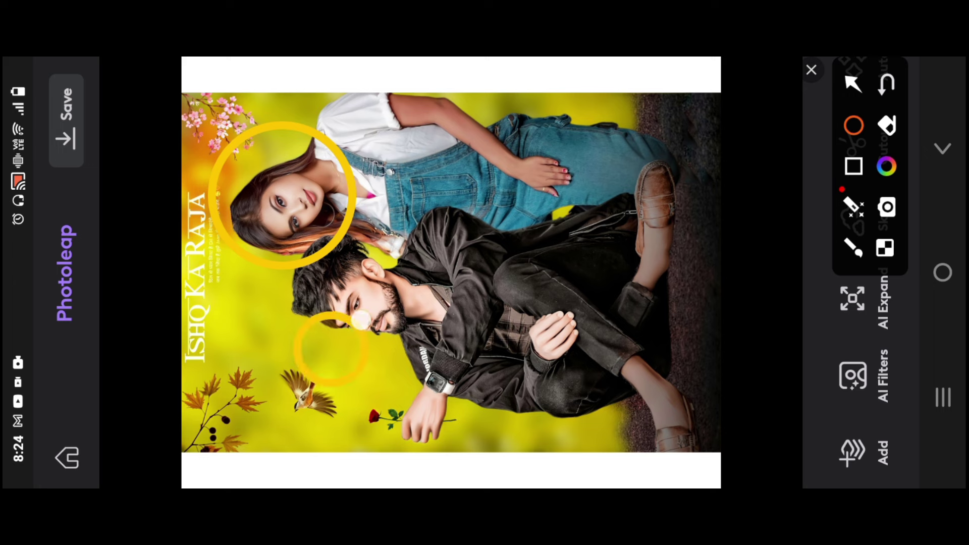
left_click_drag(233, 158, 327, 201)
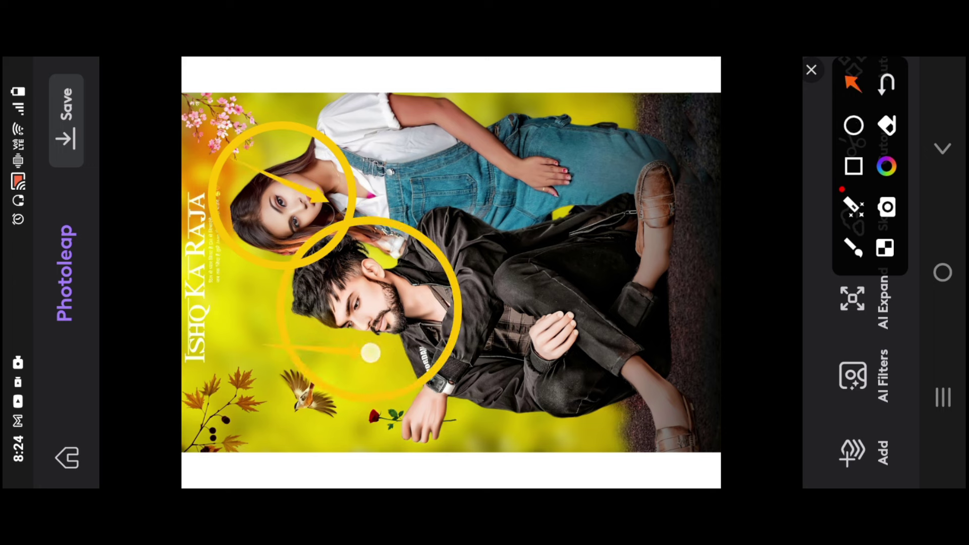
left_click_drag(566, 325, 485, 325)
left_click_drag(571, 239, 464, 239)
left_click_drag(349, 125, 413, 124)
left_click(812, 70)
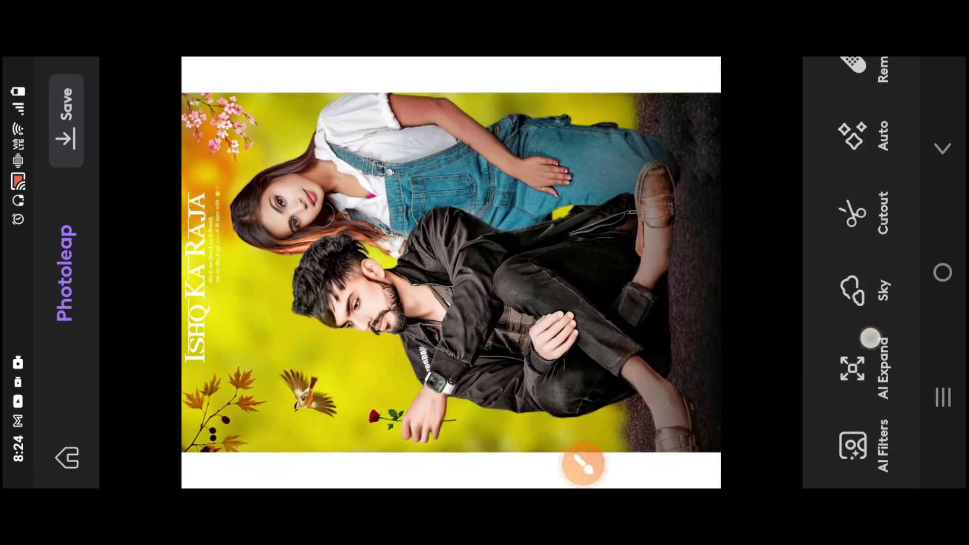
Scroll the right-hand tool strip and open AI Filters on the poster
left_click_drag(869, 262, 869, 454)
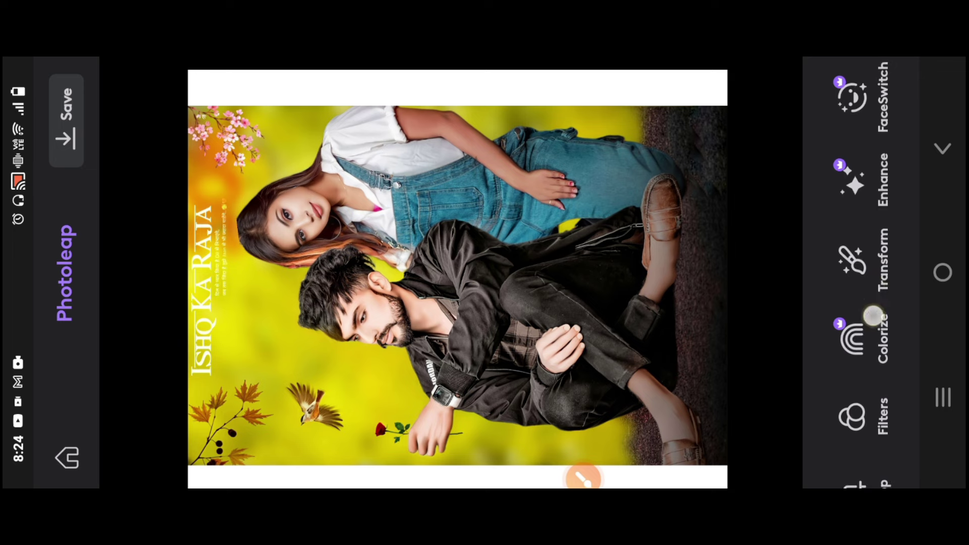
left_click_drag(872, 314, 872, 116)
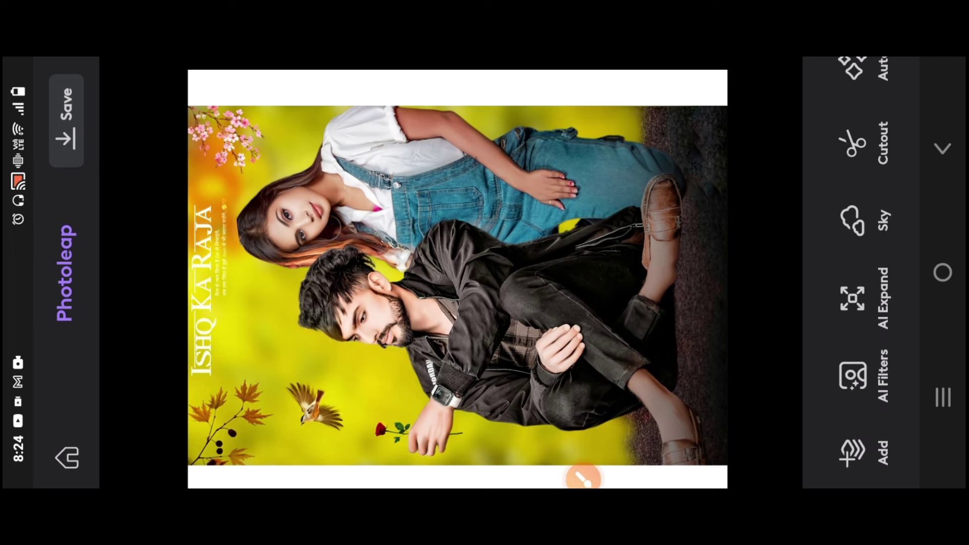
left_click(584, 478)
mouse_move(807, 392)
left_mouse_down()
mouse_move(838, 341)
mouse_move(881, 60)
left_mouse_up()
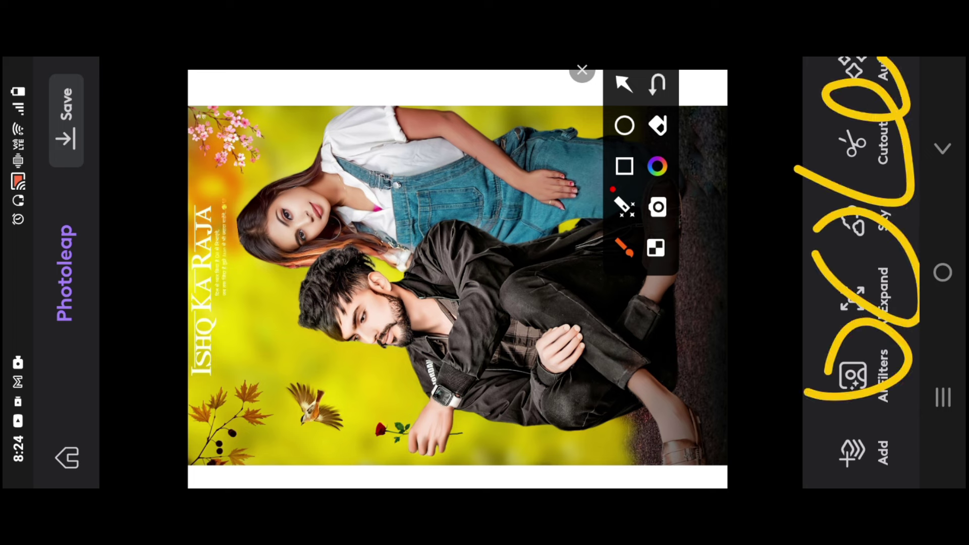
left_click(583, 71)
left_click(859, 376)
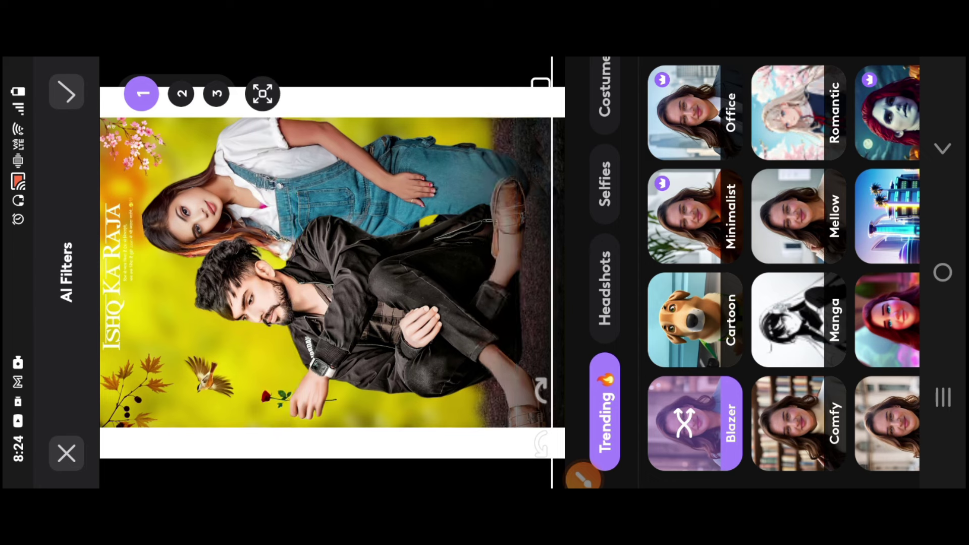
Scroll the Trending styles and apply the Utopia filter to the poster
scroll(778, 268, "down", 2)
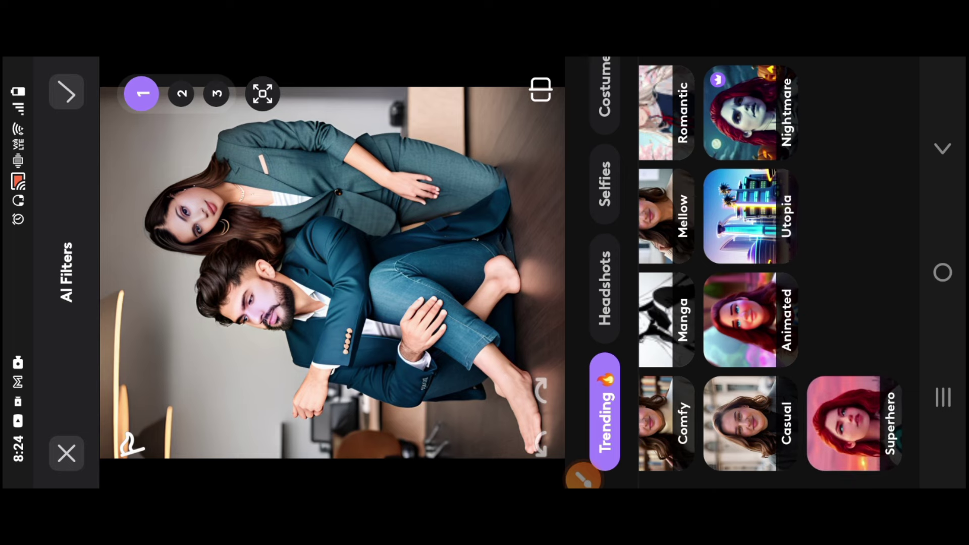
scroll(777, 267, "down", 3)
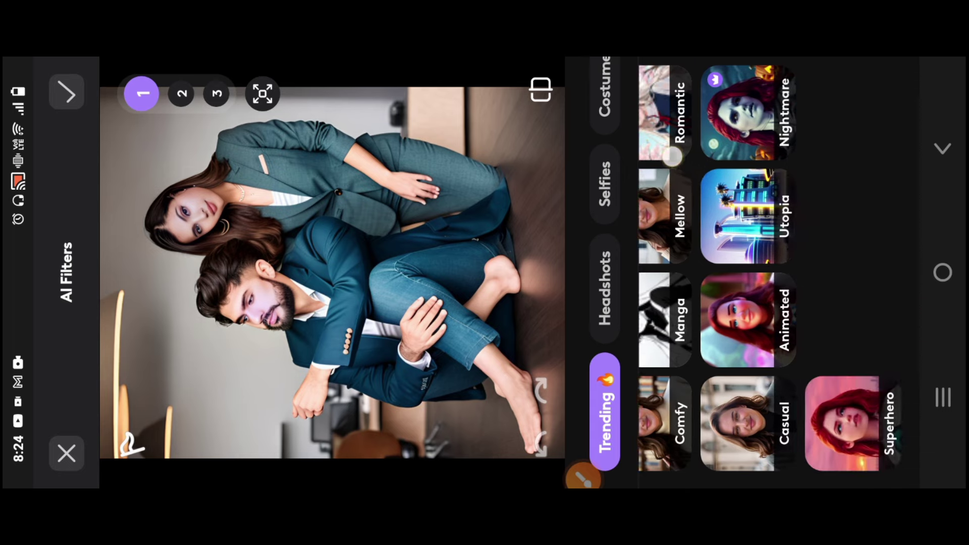
scroll(736, 172, "down", 2)
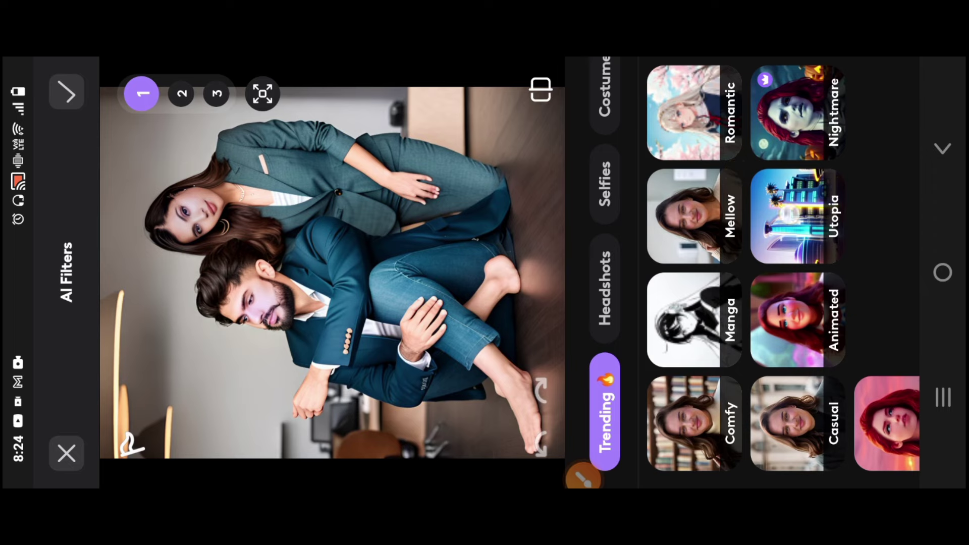
left_click(797, 216)
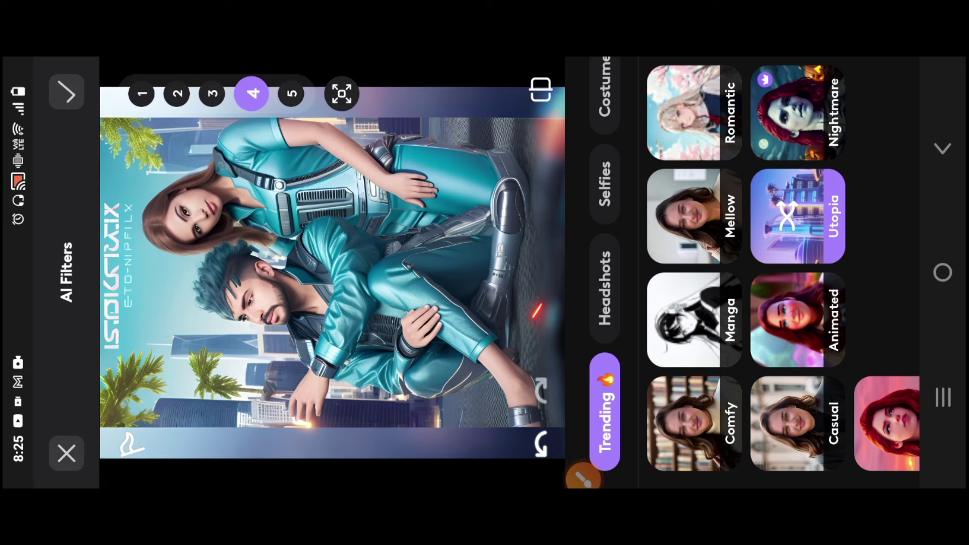
Annotate the Utopia result, clear the marks, and show the Scenes category
left_click(584, 478)
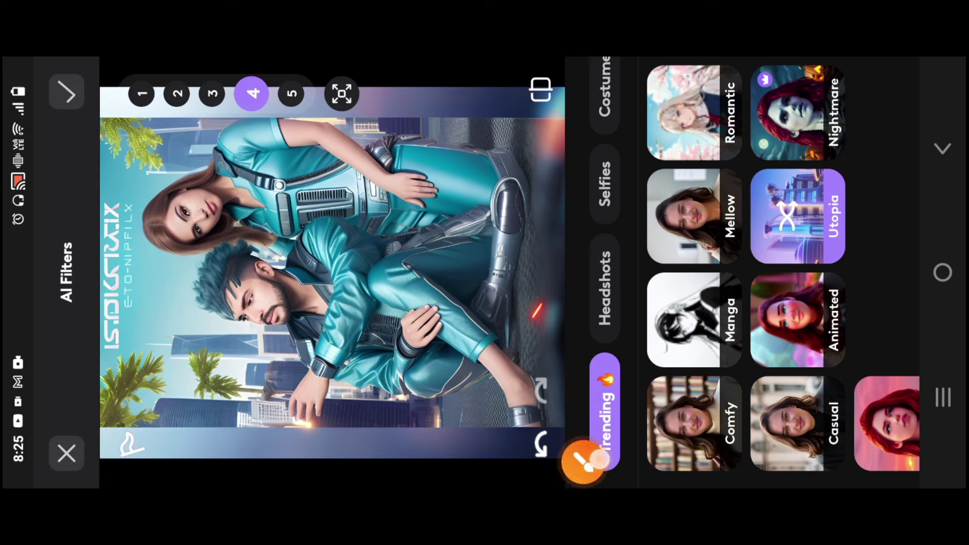
mouse_move(790, 161)
left_mouse_down()
mouse_move(884, 206)
mouse_move(787, 164)
left_mouse_up()
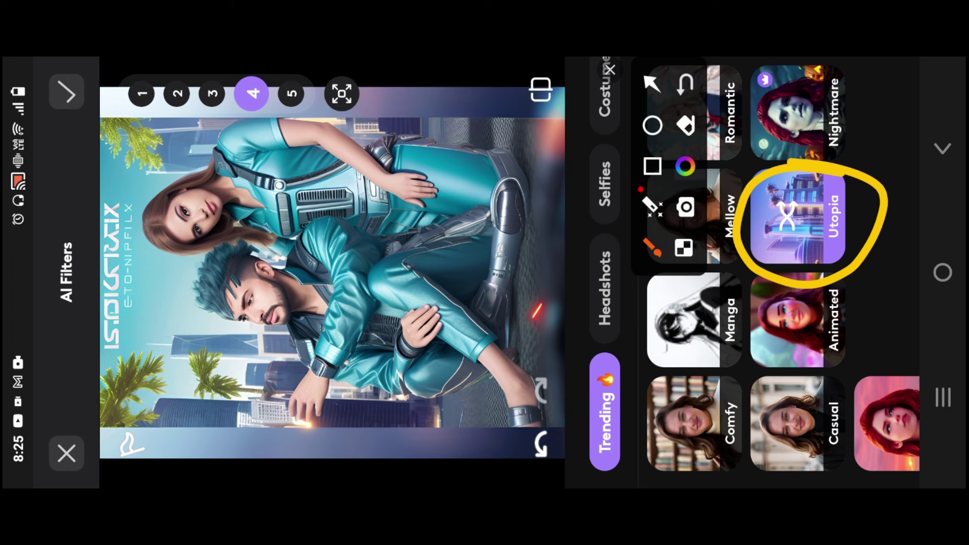
left_click(610, 70)
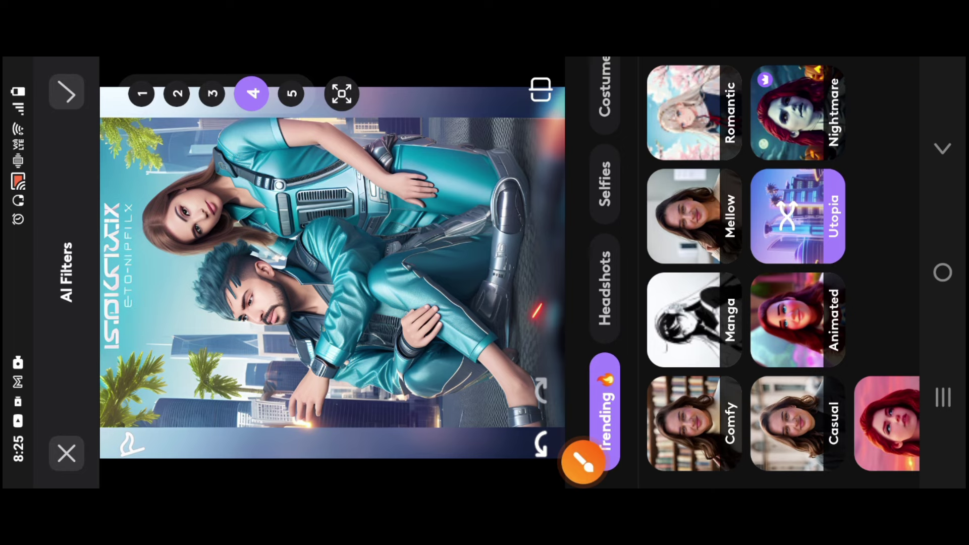
scroll(783, 267, "up", 2)
left_click_drag(604, 186, 623, 344)
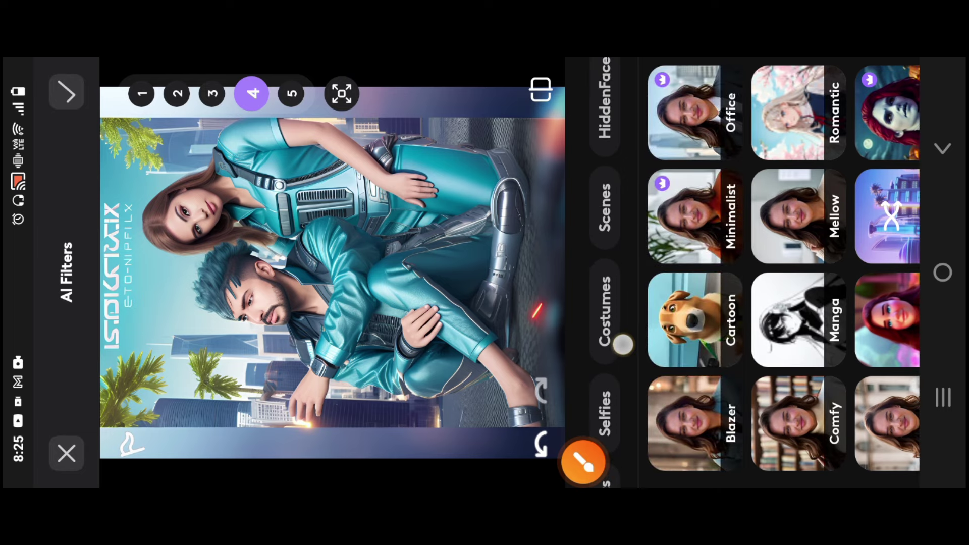
mouse_move(608, 137)
left_mouse_down()
mouse_move(608, 177)
mouse_move(589, 194)
left_mouse_up()
left_click(584, 463)
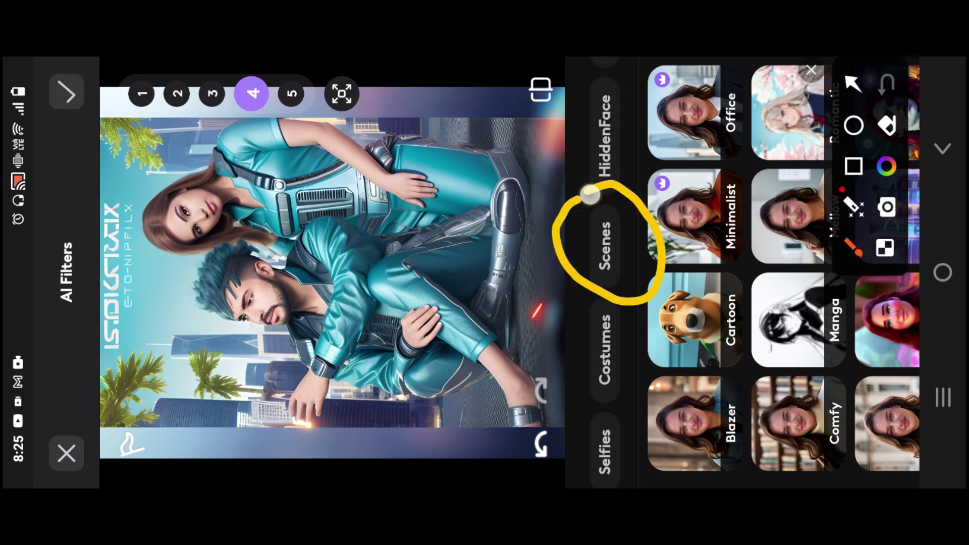
left_click(811, 70)
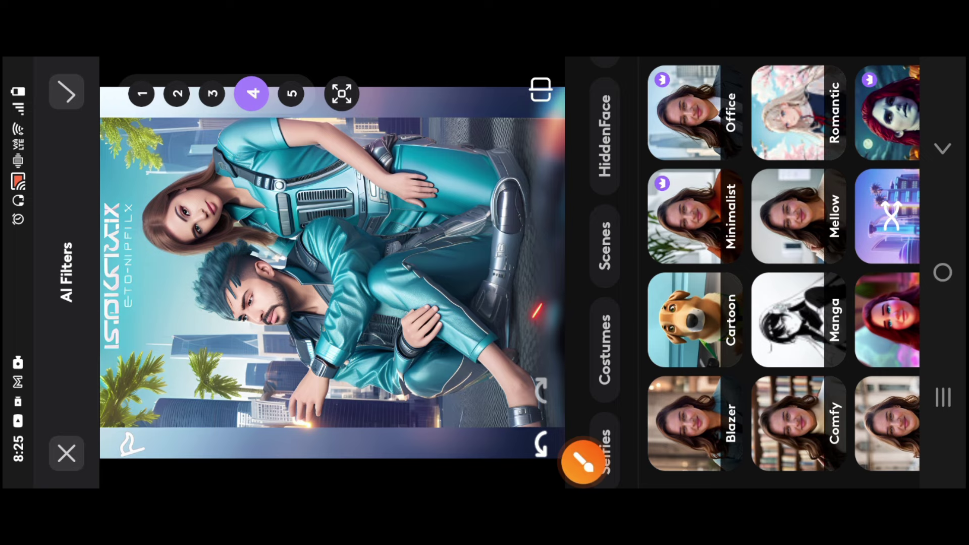
left_click(604, 246)
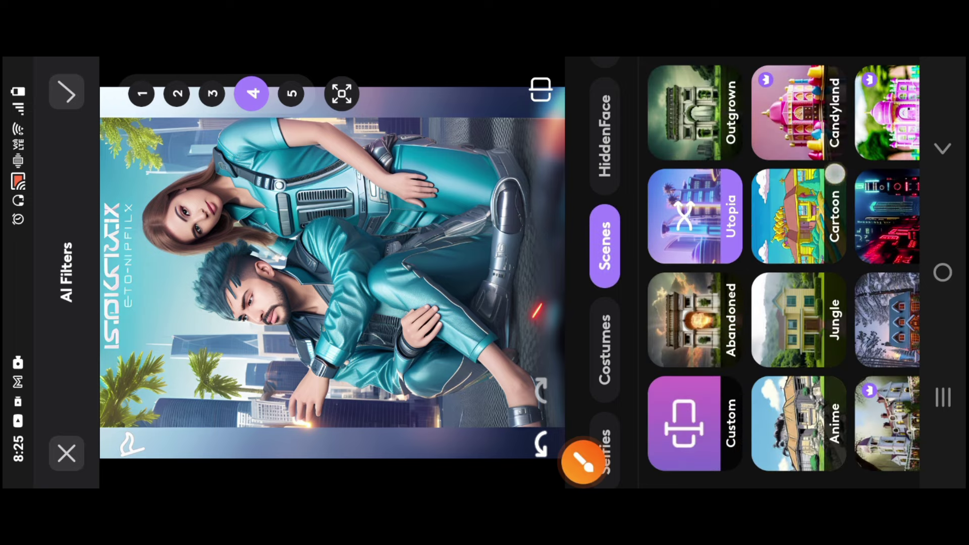
left_click_drag(836, 174, 682, 175)
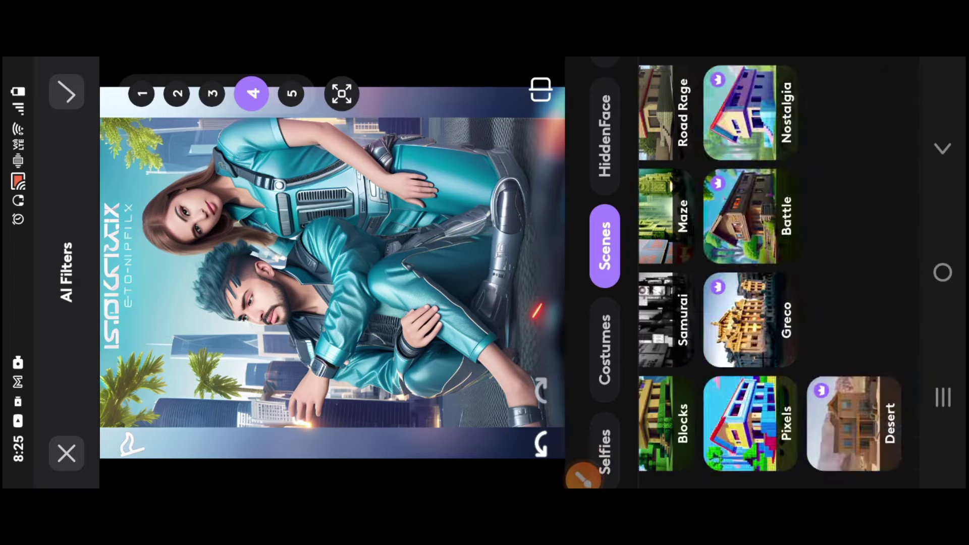
left_click_drag(707, 273, 884, 273)
left_click_drag(605, 152, 605, 455)
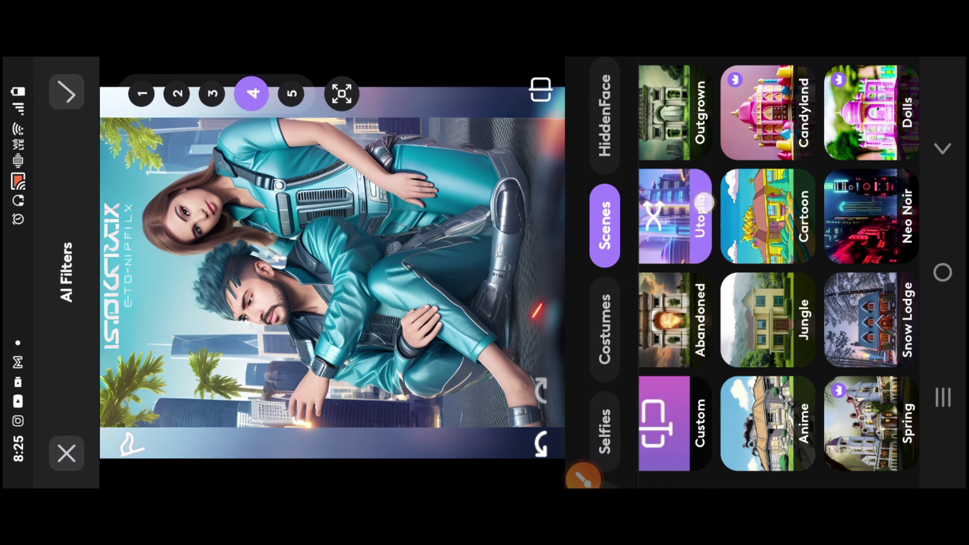
left_click_drag(703, 202, 739, 202)
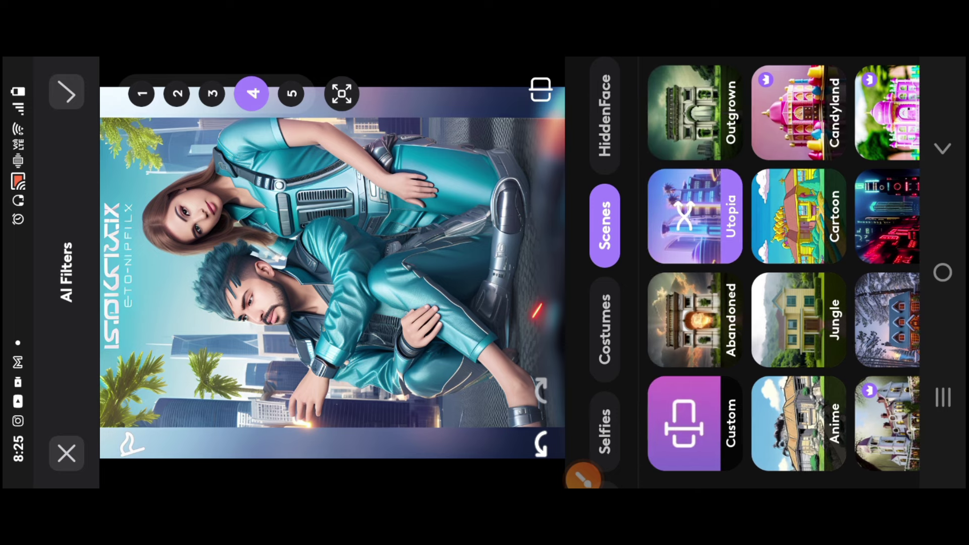
left_click(584, 477)
mouse_move(671, 172)
left_mouse_down()
mouse_move(727, 275)
mouse_move(653, 191)
mouse_move(690, 188)
left_mouse_up()
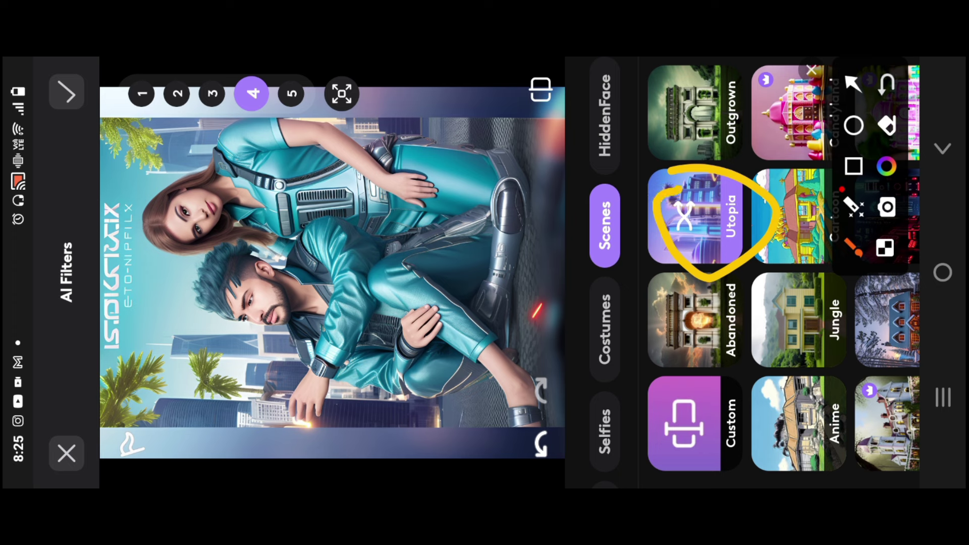
mouse_move(656, 129)
left_mouse_down()
mouse_move(777, 116)
mouse_move(660, 134)
left_mouse_up()
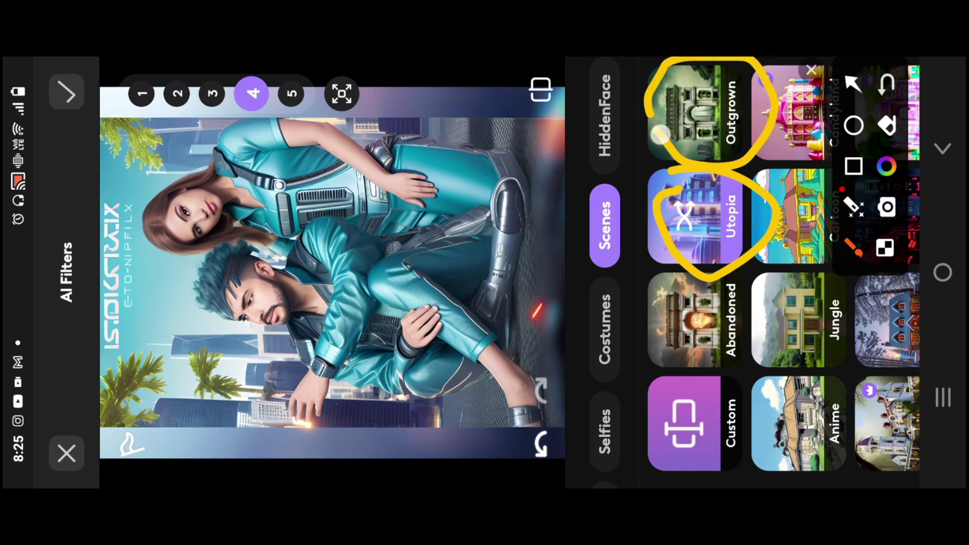
left_click(812, 70)
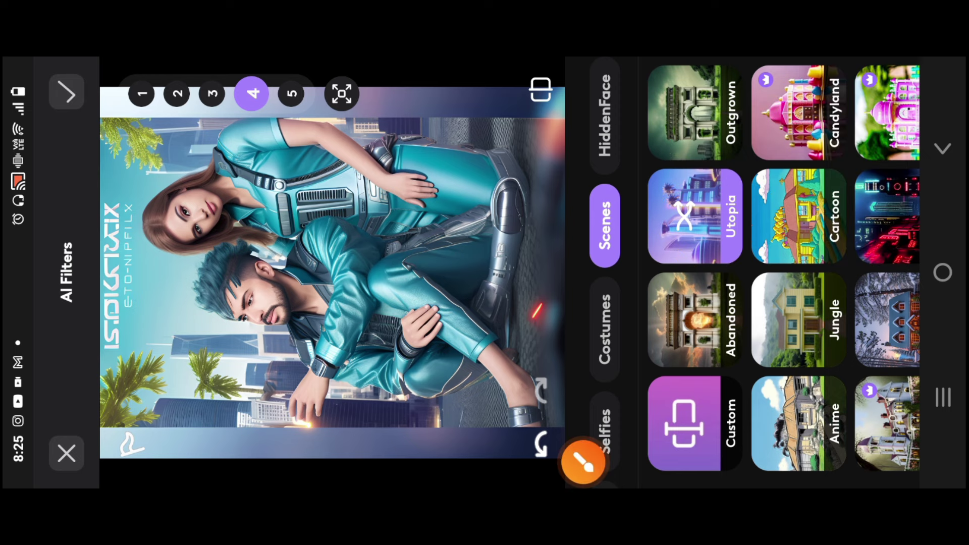
Apply the Outgrown scene, then mark up the overgrown forest result and clear it
left_click(694, 112)
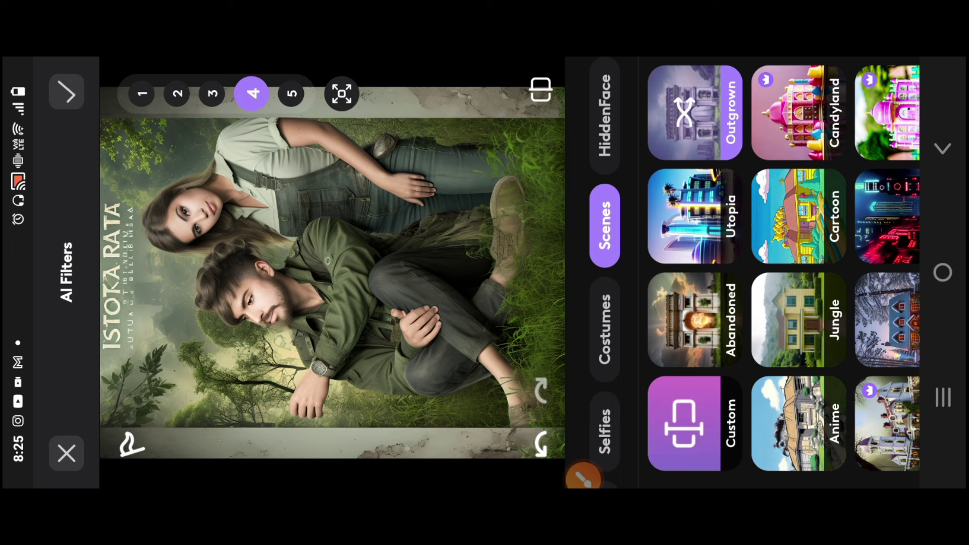
left_click(584, 475)
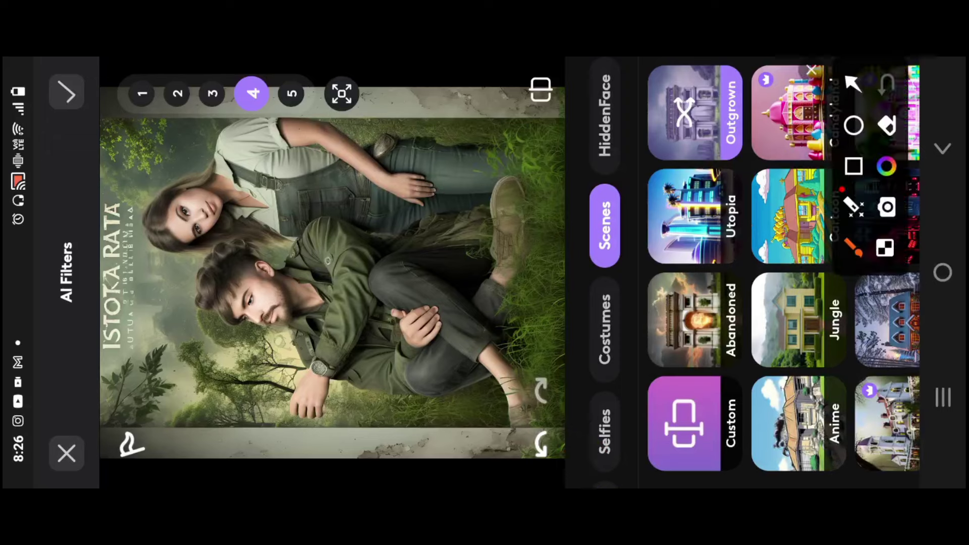
mouse_move(202, 328)
left_mouse_down()
mouse_move(248, 237)
mouse_move(250, 341)
left_mouse_up()
mouse_move(137, 191)
left_mouse_down()
mouse_move(298, 217)
mouse_move(313, 250)
left_mouse_up()
mouse_move(551, 275)
left_mouse_down()
mouse_move(432, 278)
mouse_move(487, 295)
left_mouse_up()
mouse_move(393, 359)
left_mouse_down()
mouse_move(362, 374)
mouse_move(221, 370)
mouse_move(458, 108)
mouse_move(371, 165)
left_mouse_up()
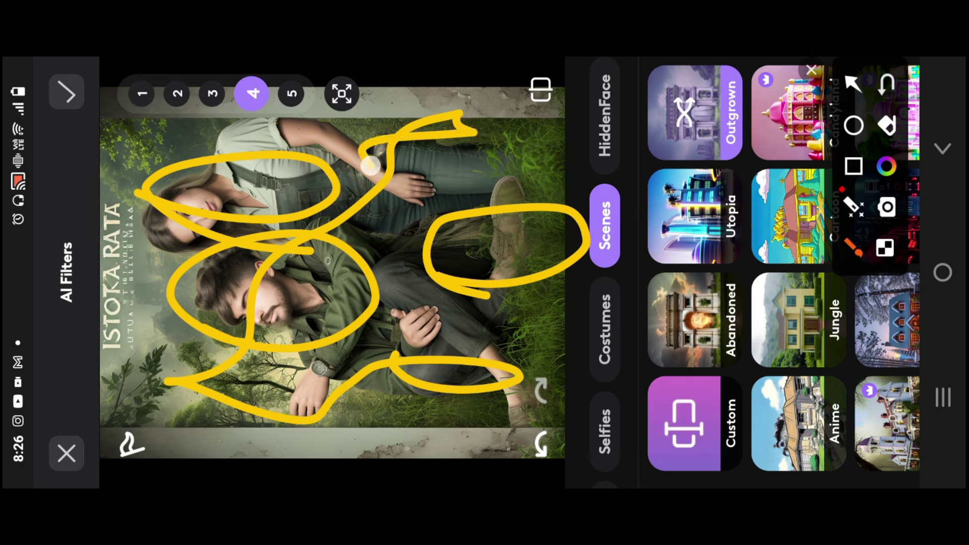
left_click(812, 71)
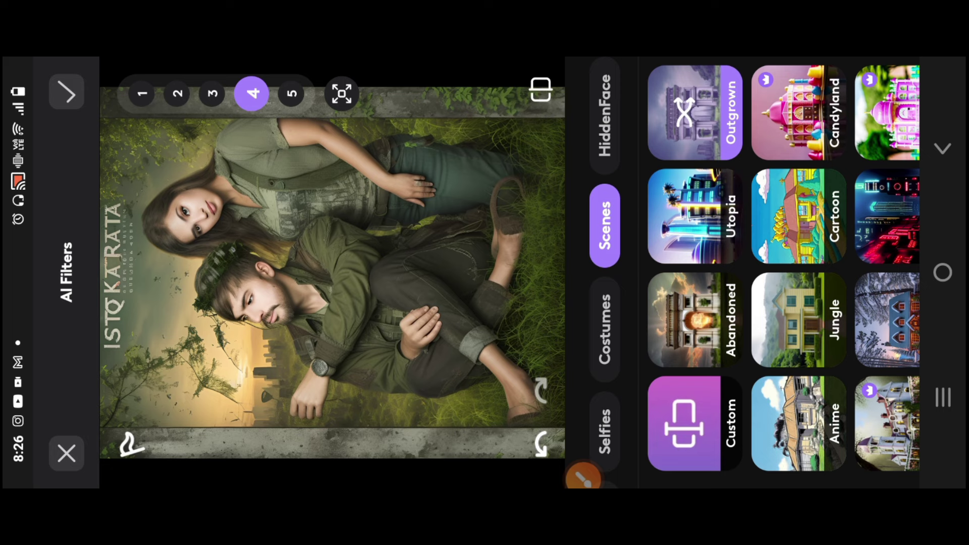
Annotate the Outgrown result and zoom in to inspect variation 4
left_click(584, 477)
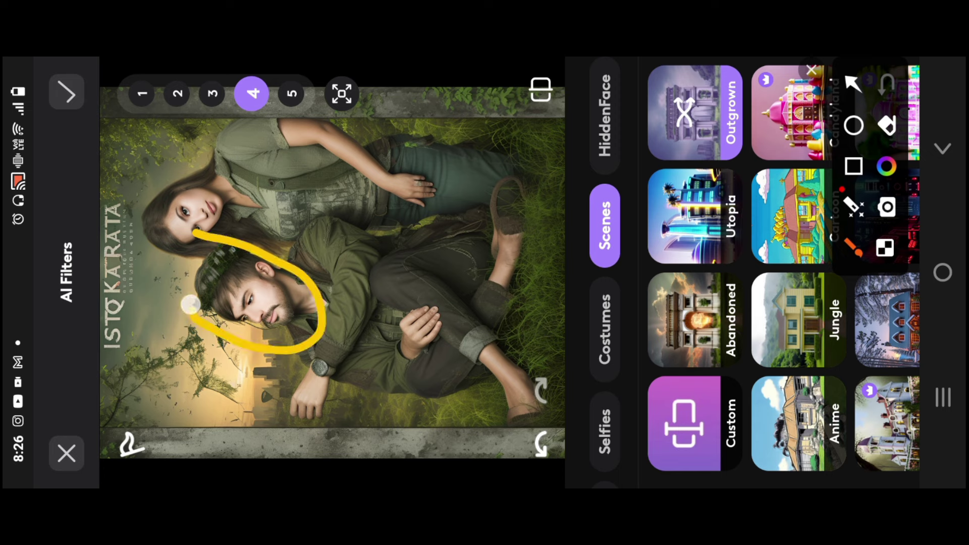
left_click_drag(191, 304, 461, 276)
left_click(811, 70)
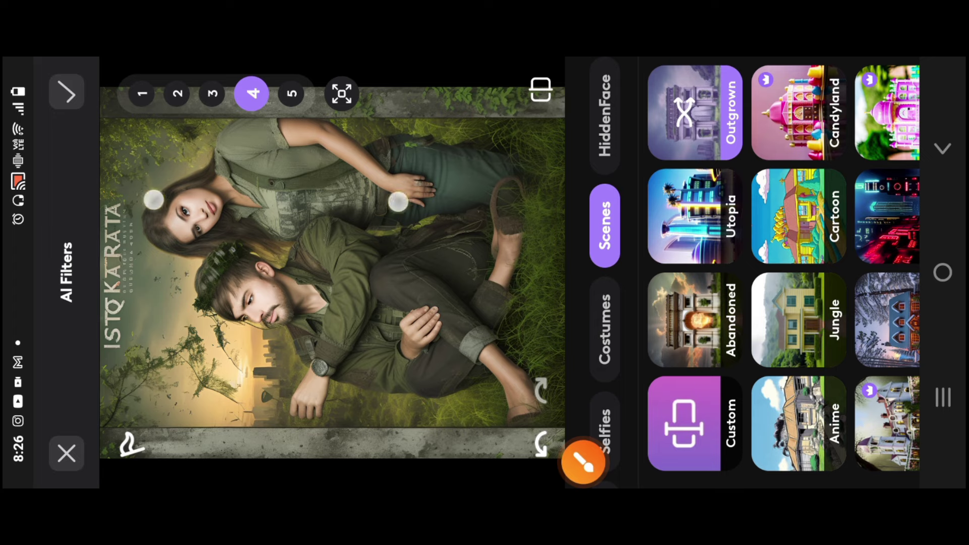
left_click_drag(399, 202, 497, 227)
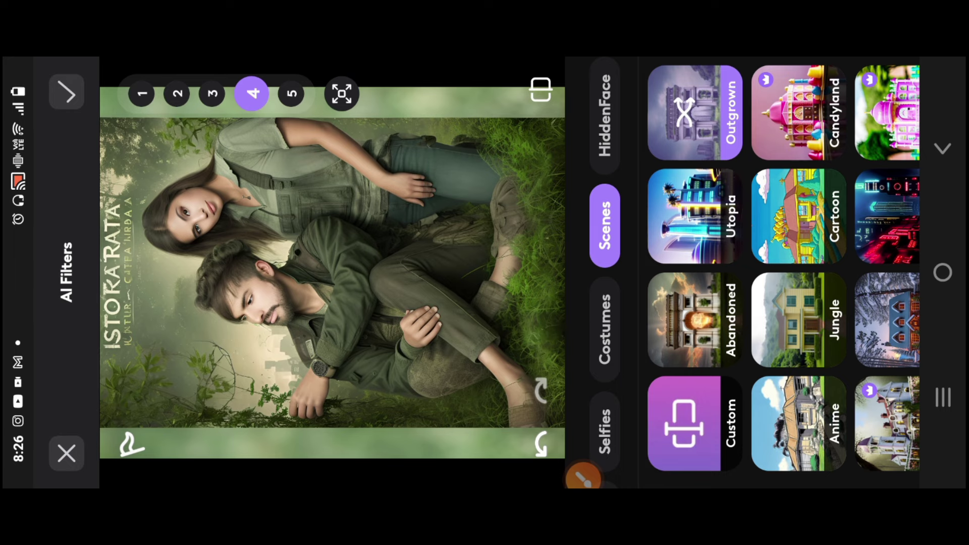
left_click_drag(469, 188, 483, 197)
left_click(914, 167)
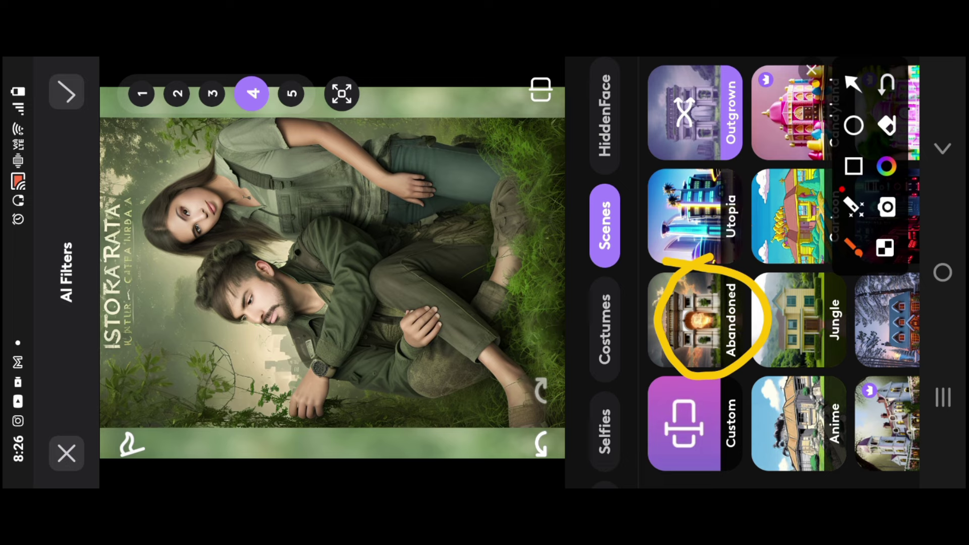
left_click(811, 69)
Apply the Abandoned scene for a sunset sky, then circle the Jungle tile
left_click(696, 320)
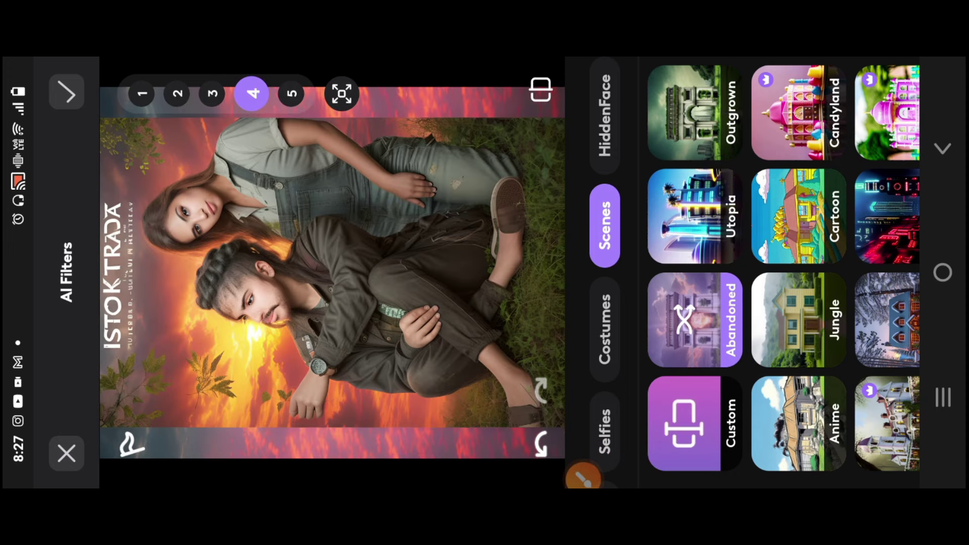
left_click(584, 478)
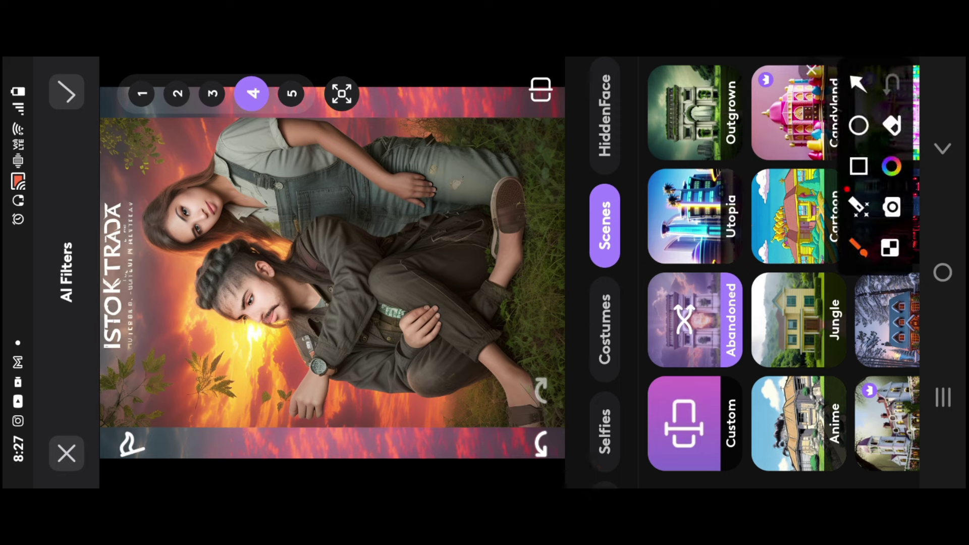
mouse_move(225, 235)
left_mouse_down()
mouse_move(207, 336)
mouse_move(151, 199)
mouse_move(478, 220)
left_mouse_up()
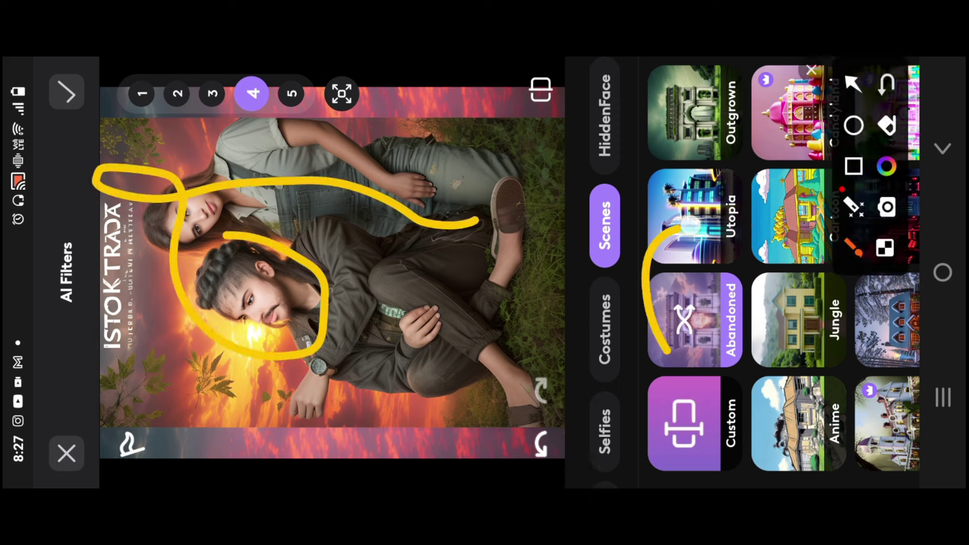
mouse_move(614, 313)
left_mouse_down()
mouse_move(651, 207)
mouse_move(656, 108)
mouse_move(684, 112)
left_mouse_up()
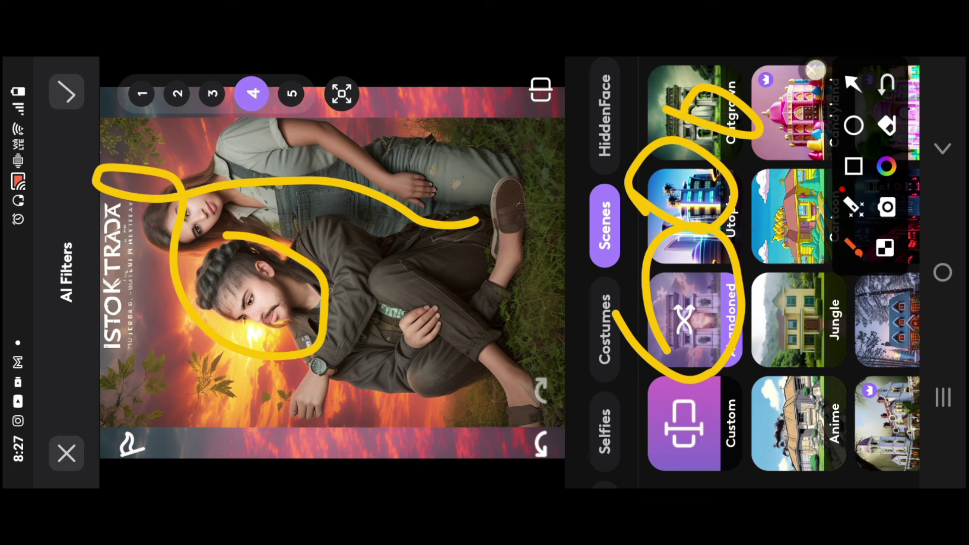
left_click(814, 69)
left_click(585, 460)
mouse_move(787, 243)
left_mouse_down()
mouse_move(863, 283)
mouse_move(793, 245)
left_mouse_up()
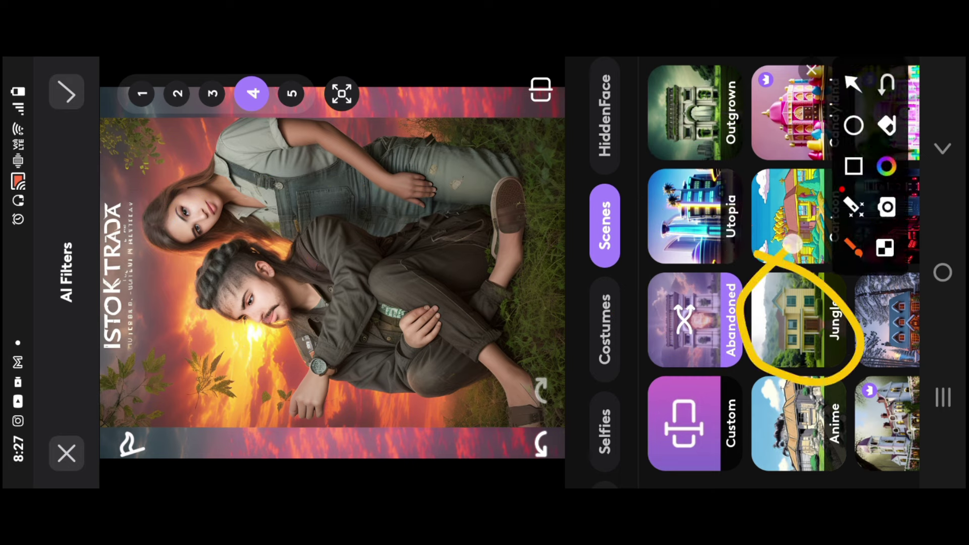
Preview the Jungle scene on the poster, then apply the Outgrown forest scene instead
left_click(818, 66)
left_click(799, 321)
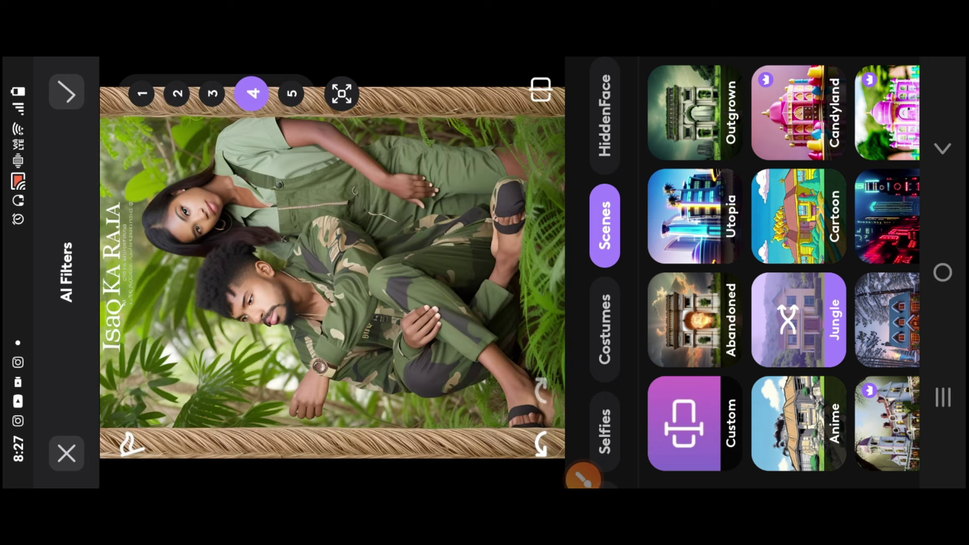
left_click(695, 112)
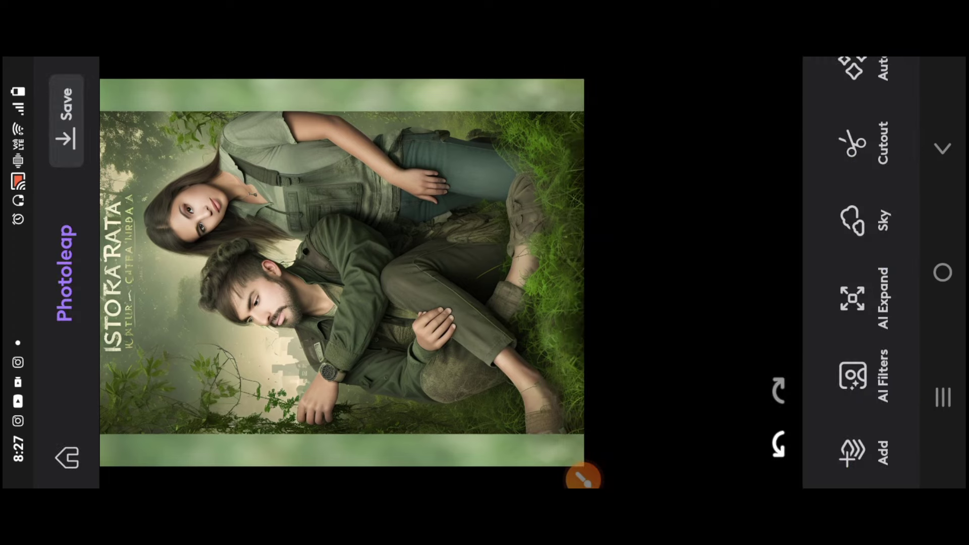
scroll(298, 256, "up", 5)
mouse_move(404, 298)
left_mouse_down()
mouse_move(275, 188)
mouse_move(385, 320)
mouse_move(353, 240)
left_mouse_up()
scroll(352, 240, "down", 5)
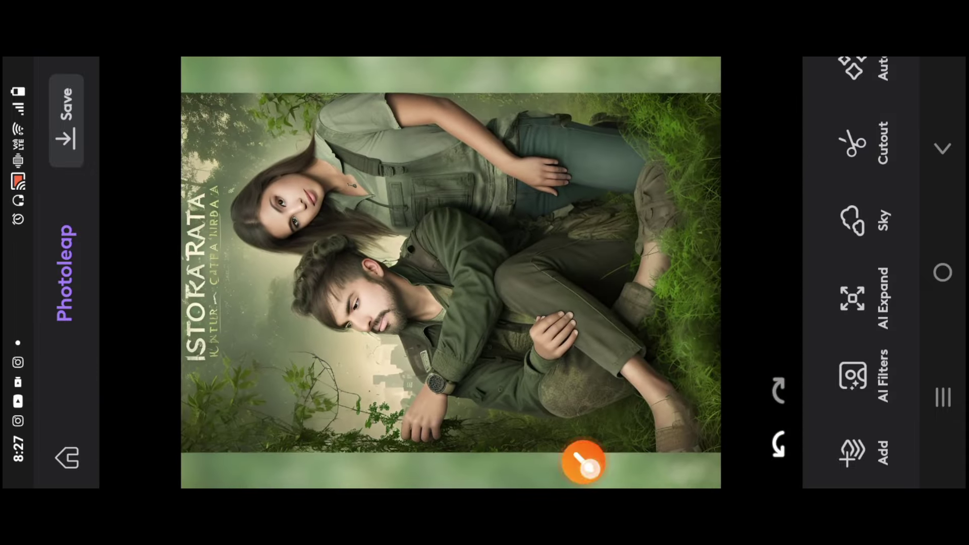
left_click(585, 463)
left_click_drag(250, 383, 130, 116)
left_click_drag(467, 388, 354, 117)
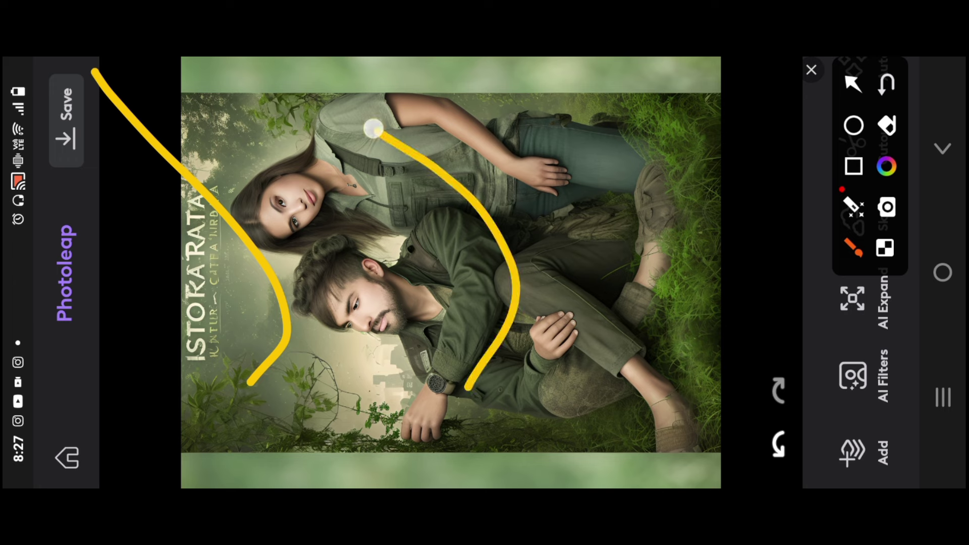
mouse_move(389, 362)
left_mouse_down()
mouse_move(372, 206)
mouse_move(223, 103)
left_mouse_up()
left_click_drag(633, 352, 602, 157)
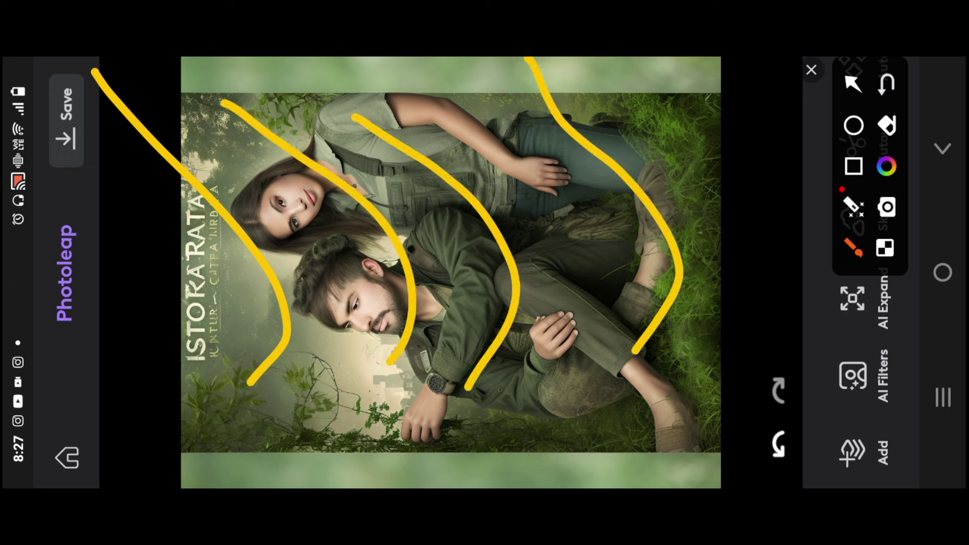
left_click_drag(349, 342, 222, 83)
left_click_drag(239, 317, 94, 164)
left_click(812, 70)
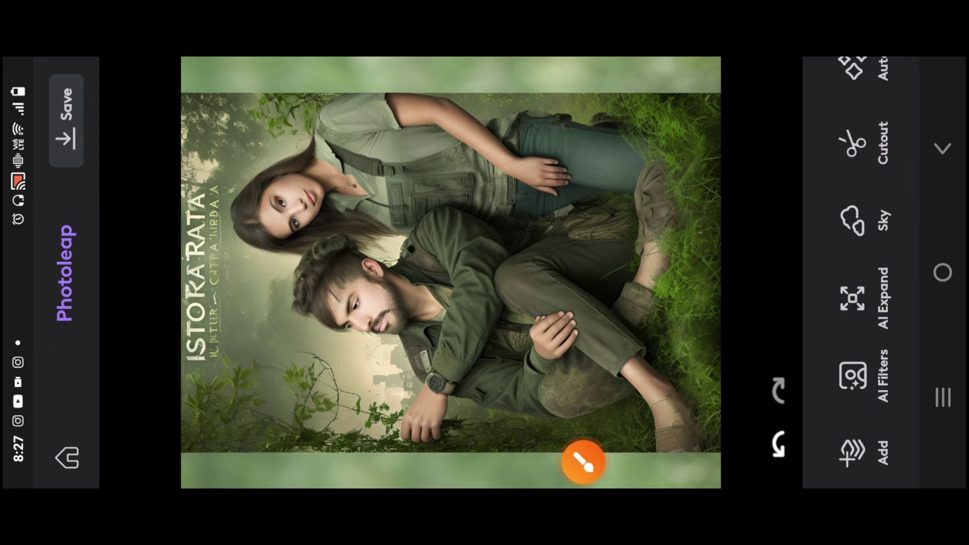
scroll(418, 202, "up", 3)
scroll(418, 201, "down", 4)
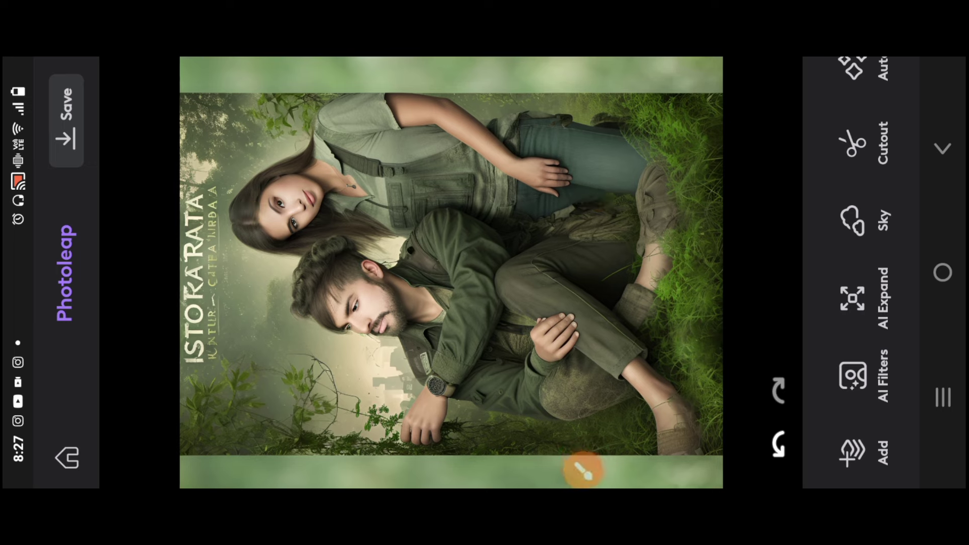
scroll(411, 197, "up", 2)
left_click(583, 462)
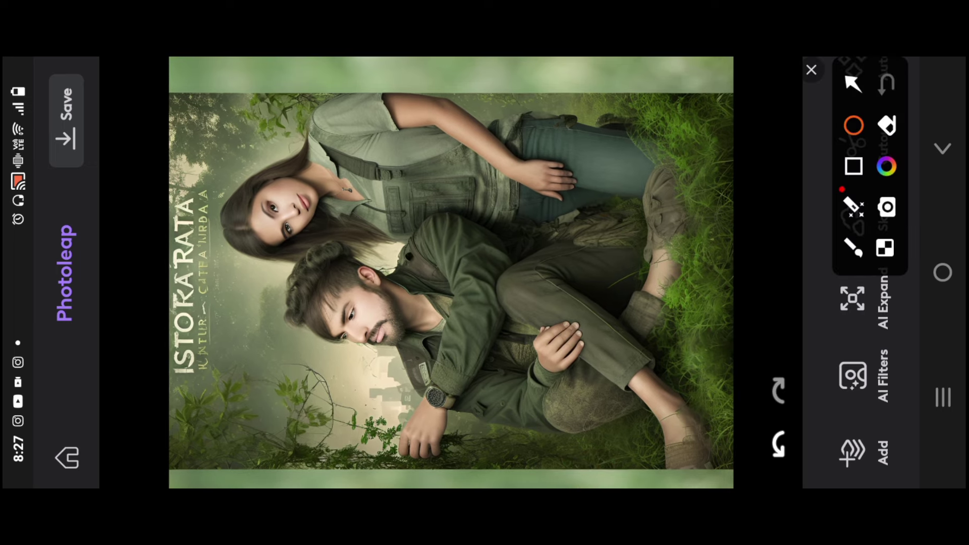
left_click_drag(342, 383, 480, 244)
left_click_drag(288, 222, 346, 166)
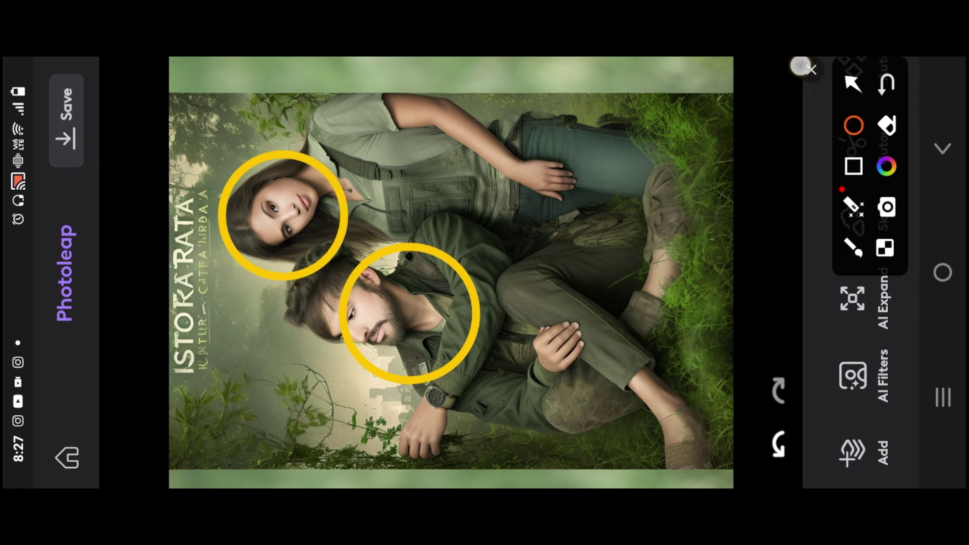
left_click(808, 69)
scroll(419, 237, "up", 2)
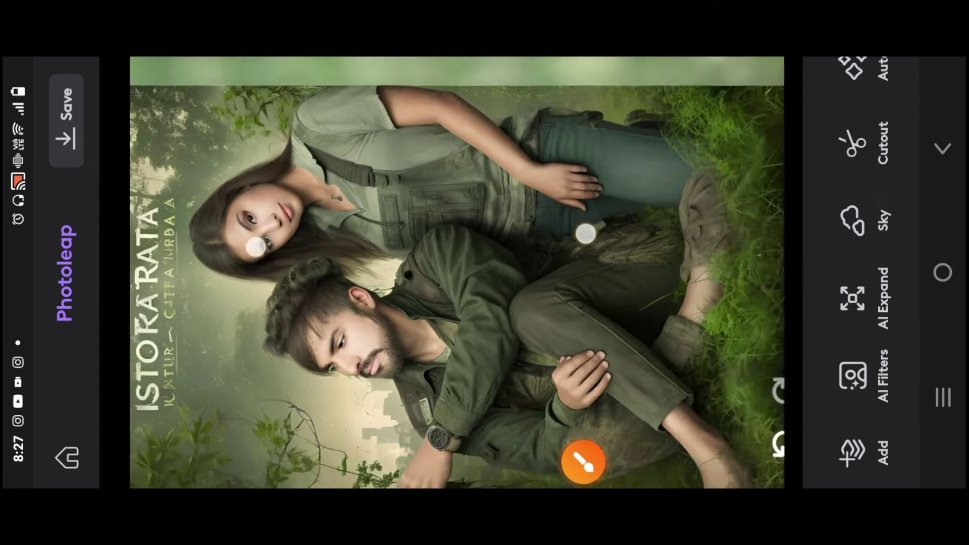
scroll(419, 240, "down", 2)
left_click(583, 462)
left_click_drag(278, 213, 379, 378)
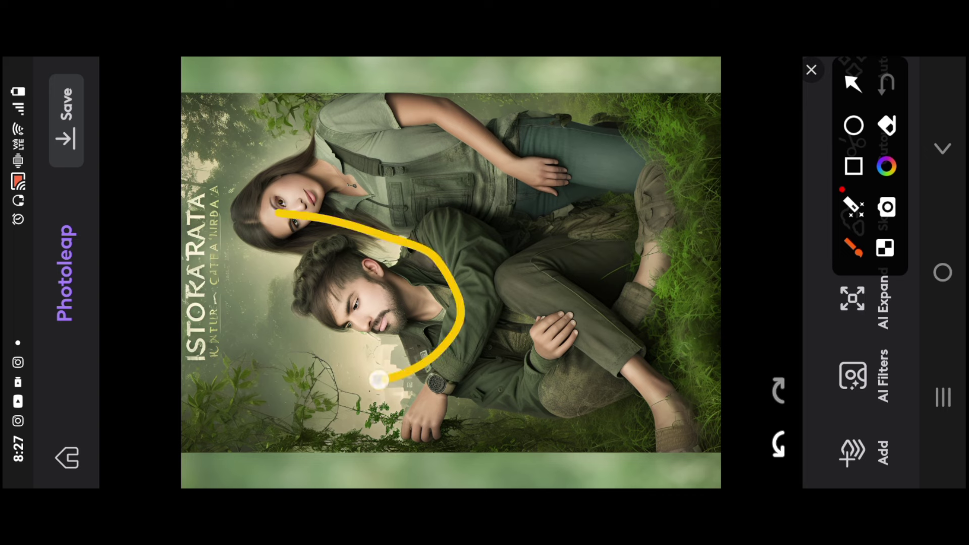
left_click_drag(357, 271, 399, 192)
left_click(812, 69)
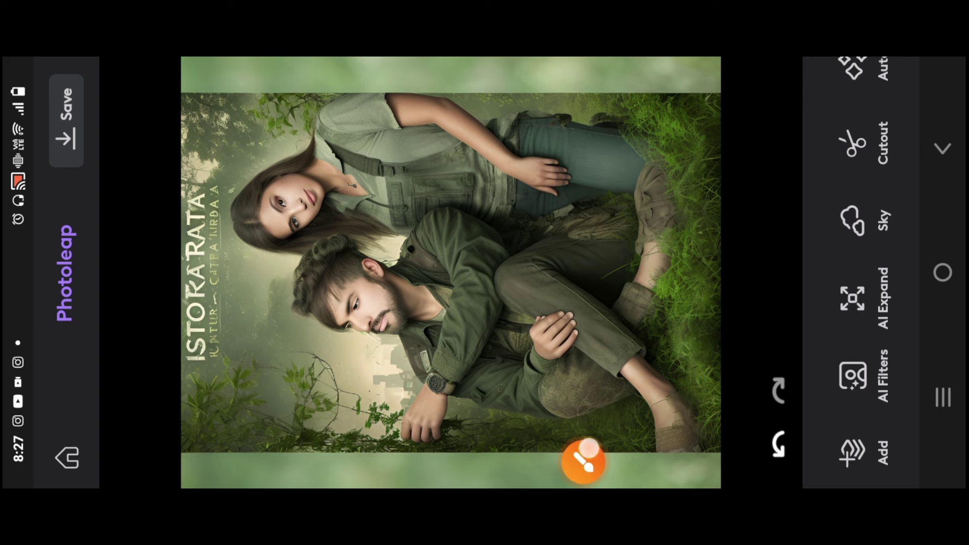
left_click(584, 462)
left_click_drag(303, 235, 344, 323)
left_click_drag(207, 236, 315, 154)
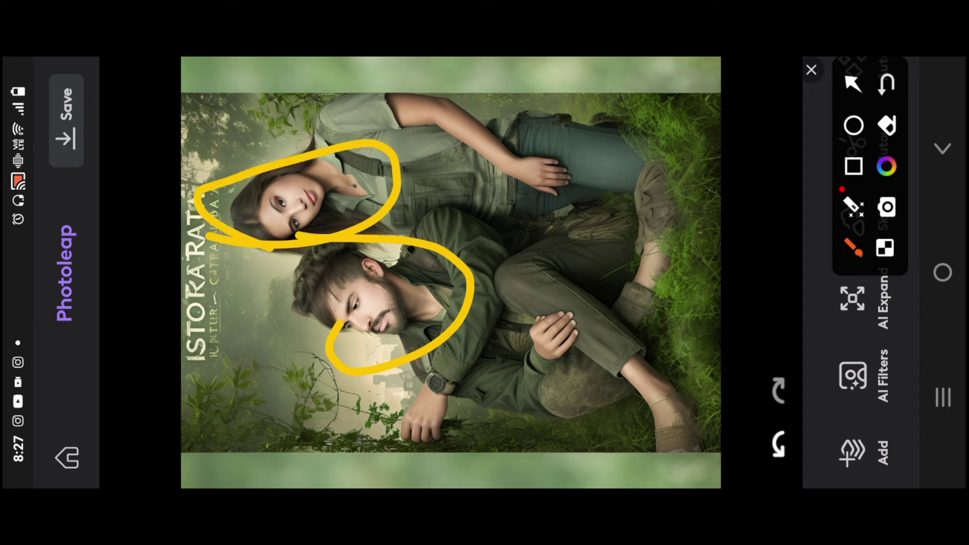
left_click(811, 69)
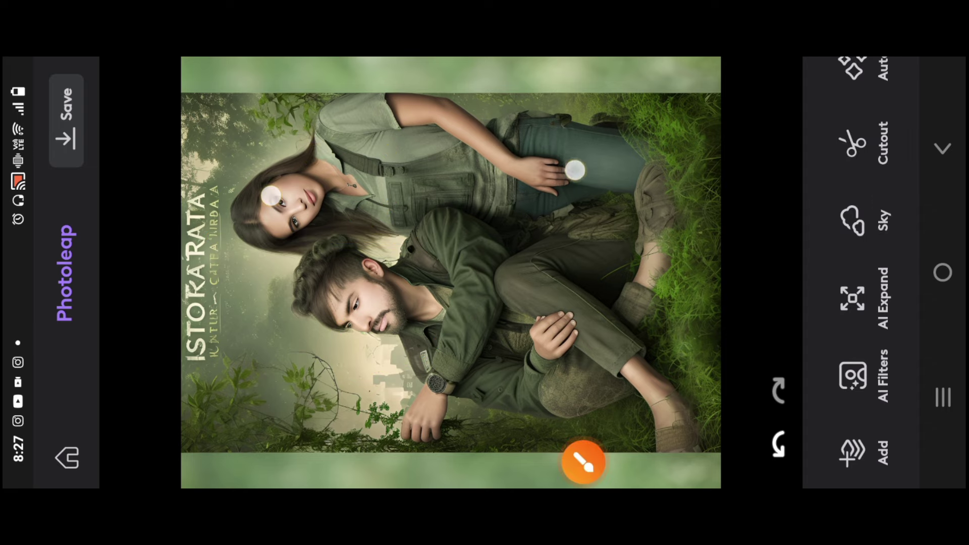
scroll(423, 183, "up", 5)
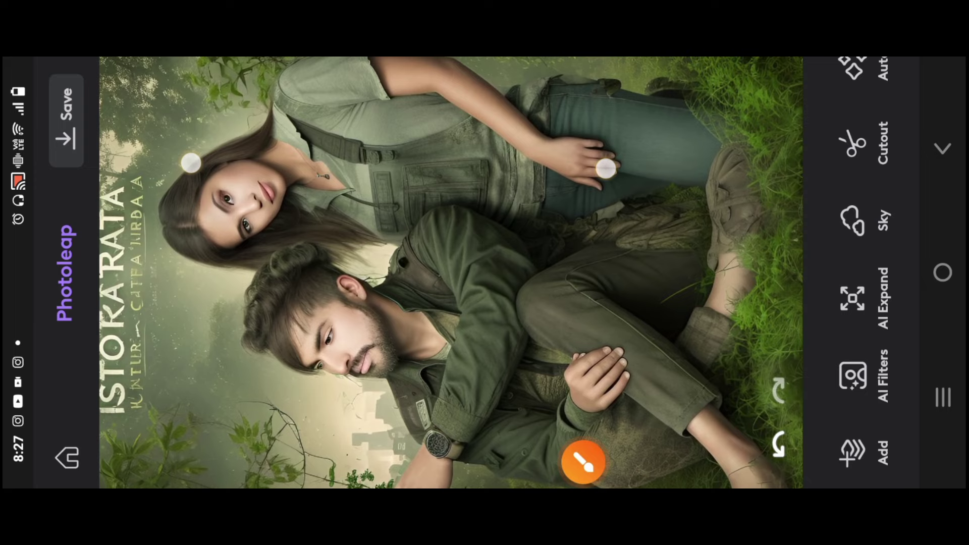
scroll(399, 165, "up", 1)
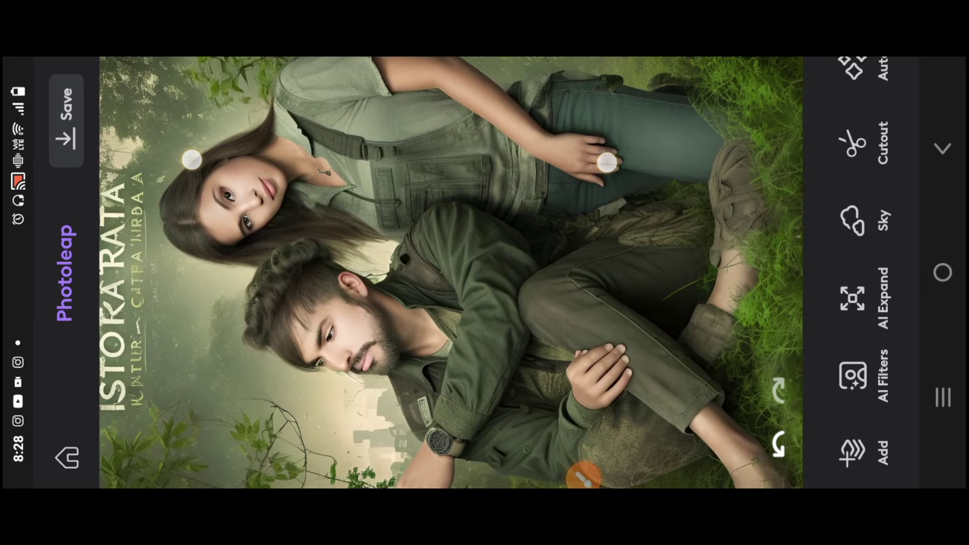
scroll(399, 162, "down", 2)
scroll(404, 172, "up", 5)
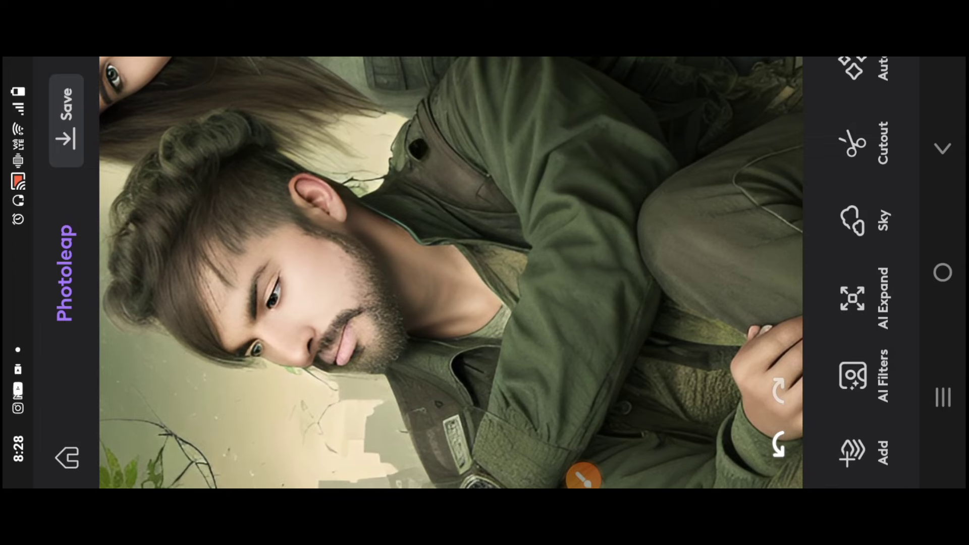
scroll(429, 188, "down", 3)
scroll(425, 195, "down", 3)
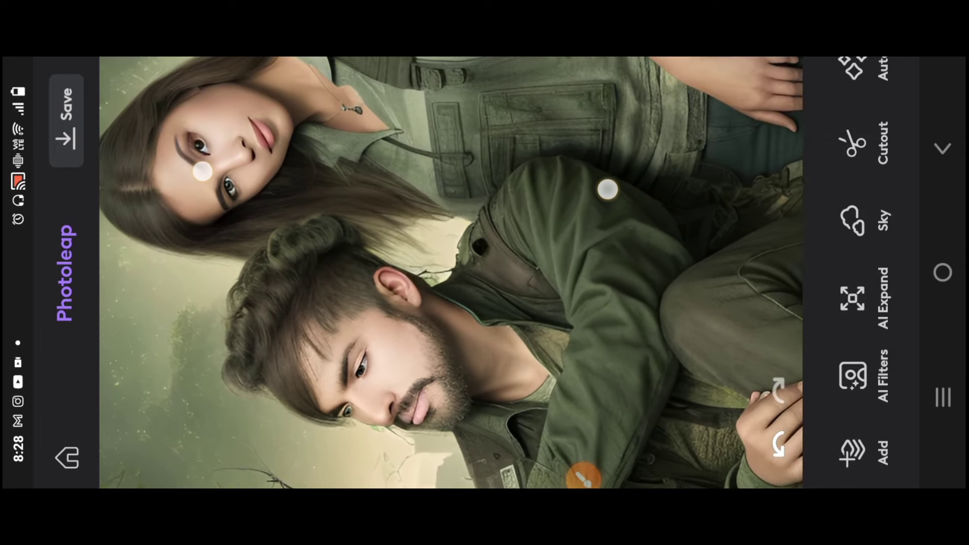
scroll(374, 165, "down", 3)
scroll(463, 208, "down", 3)
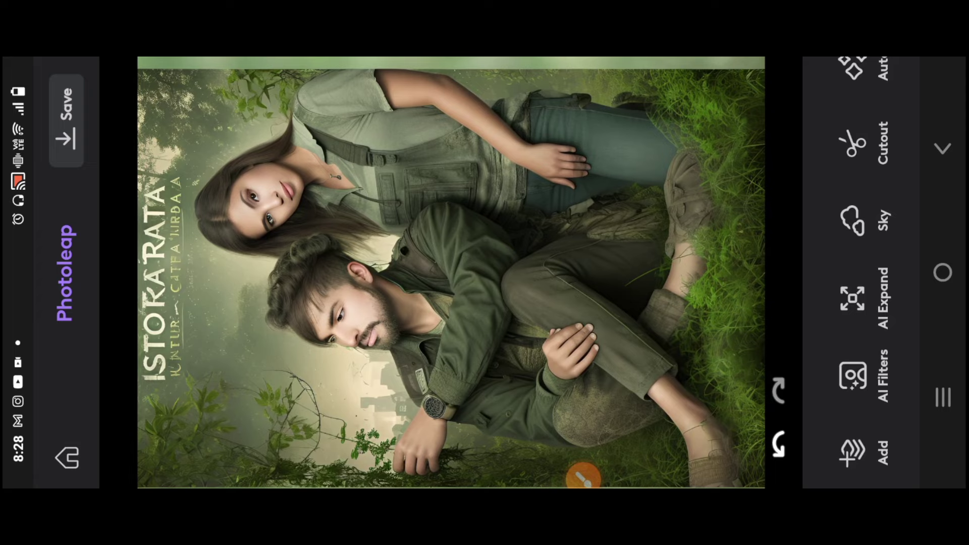
scroll(409, 218, "up", 2)
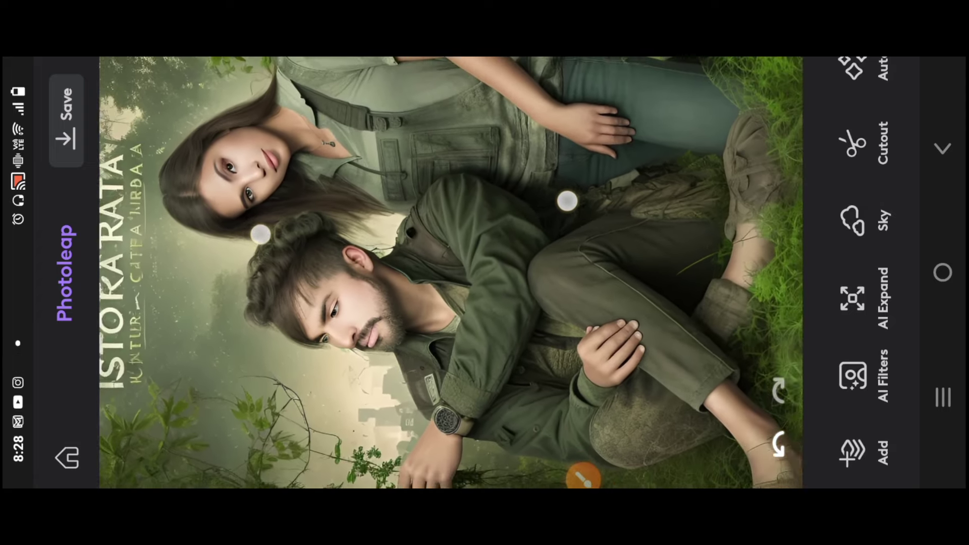